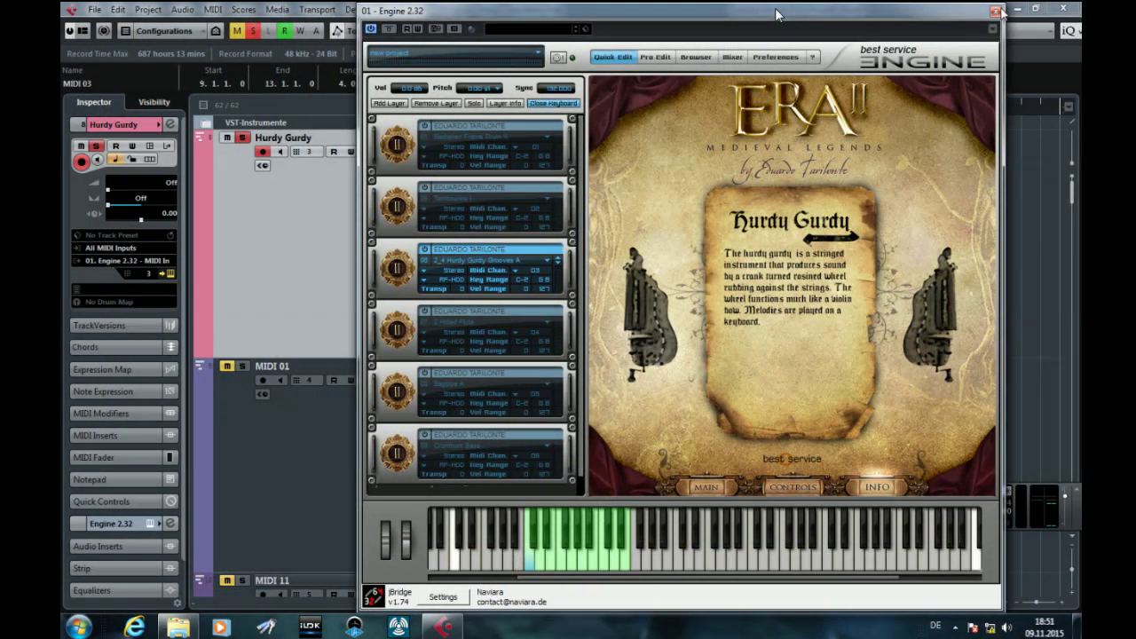
# Step: Fill the Hurdy Gurdy part with one sustained A1 note from bar 9 to bar 13 and play it back
pyautogui.click(995, 11)
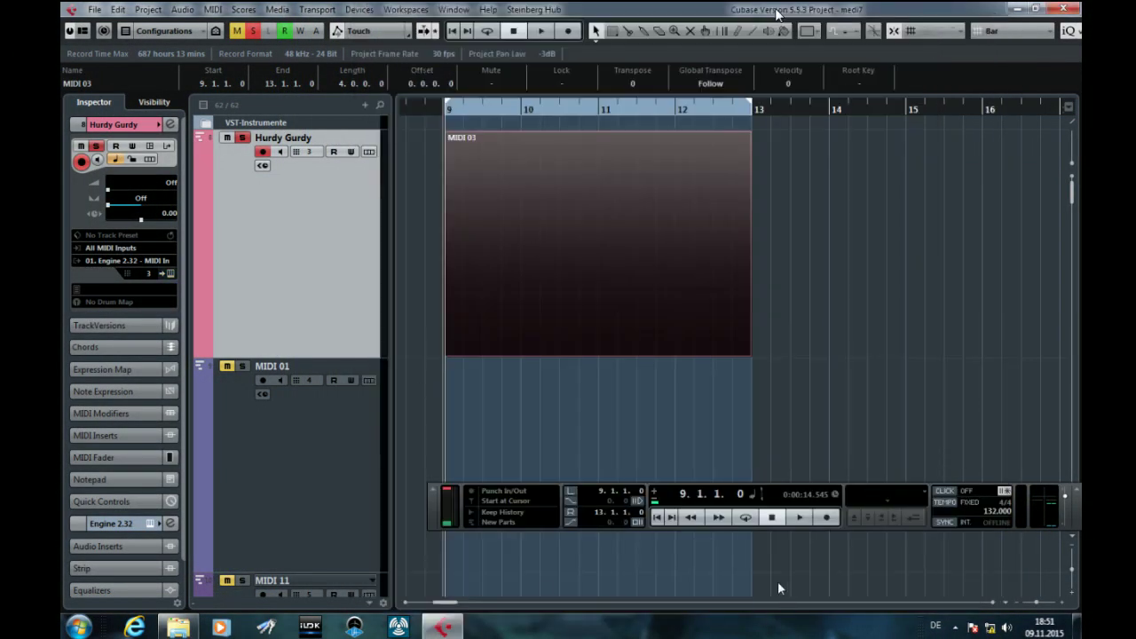
pyautogui.press('Return')
pyautogui.moveTo(225, 391); pyautogui.dragTo(654, 383)
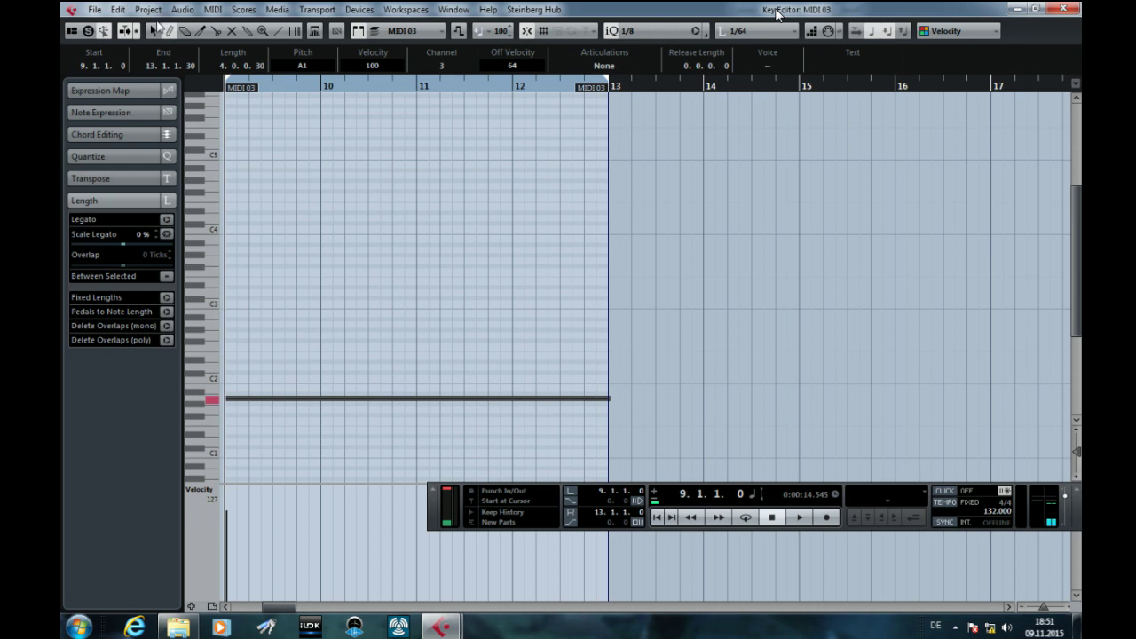
pyautogui.press('Escape')
pyautogui.press('space')
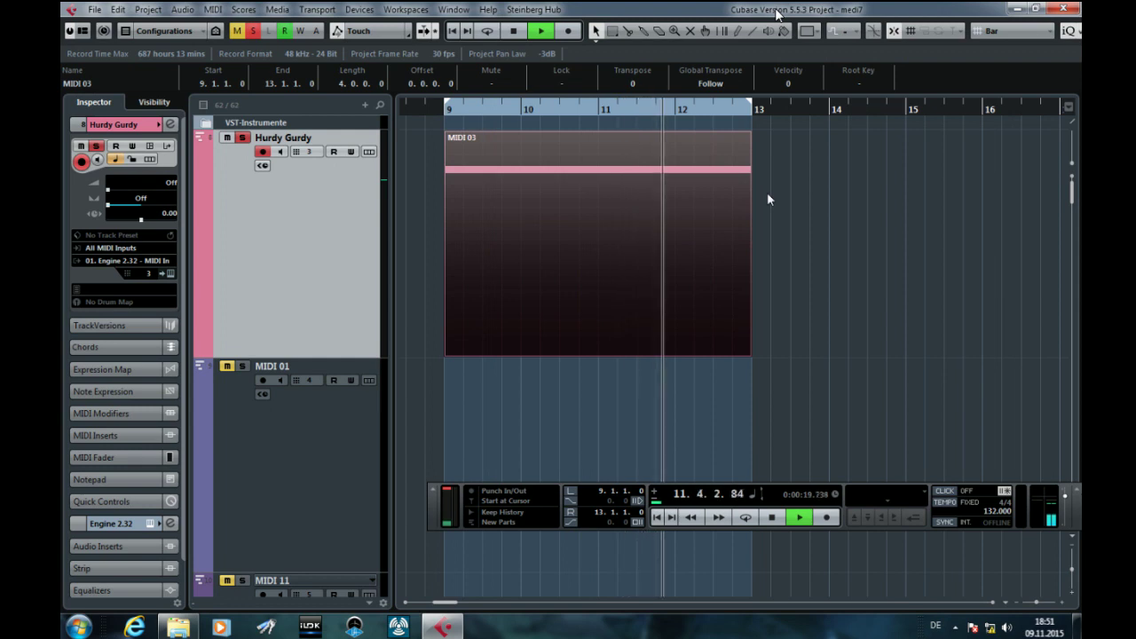
pyautogui.press('space')
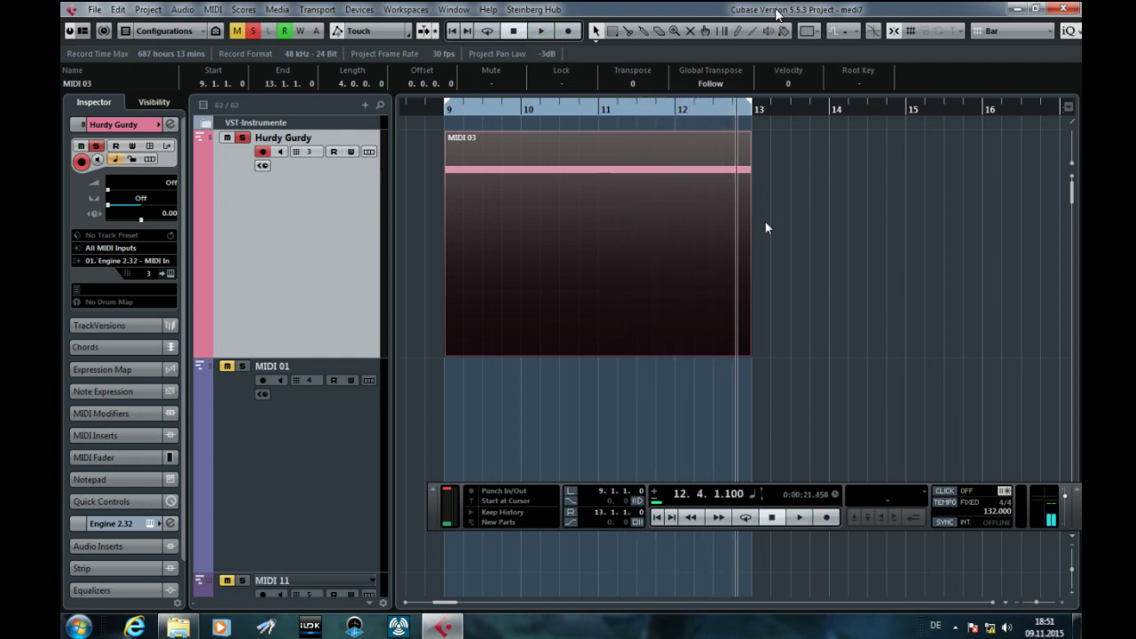
# Step: Enable cycle playback for bars 9 to 13, copy the Hurdy Gurdy part to bar 13 and audition the loop
pyautogui.click(746, 517)
pyautogui.moveTo(546, 228); pyautogui.dragTo(867, 240)
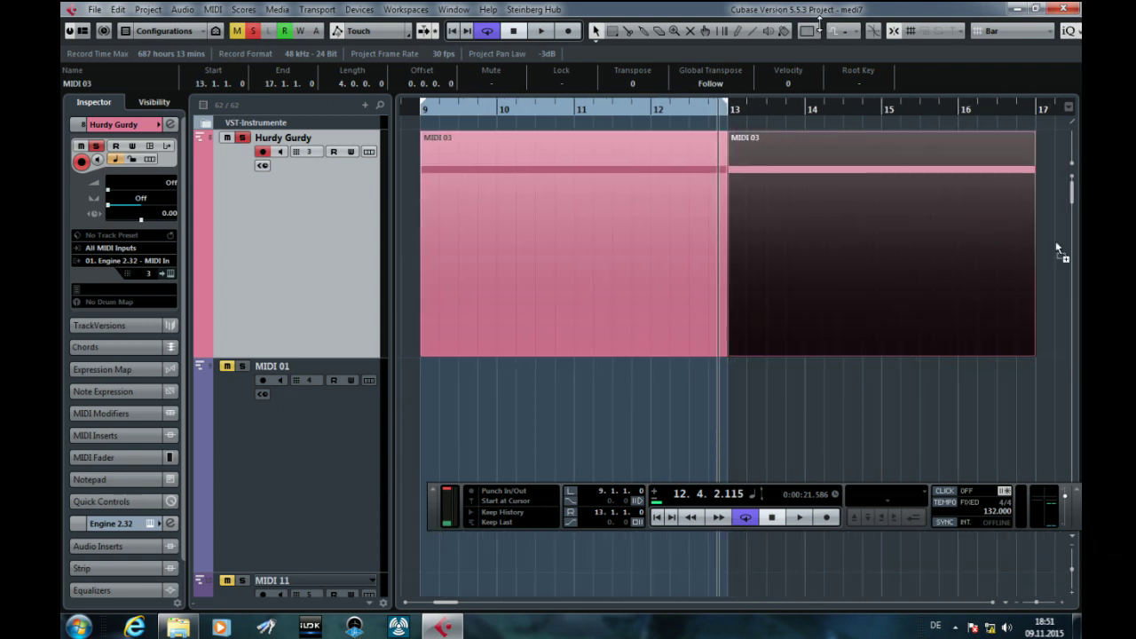
pyautogui.press('space')
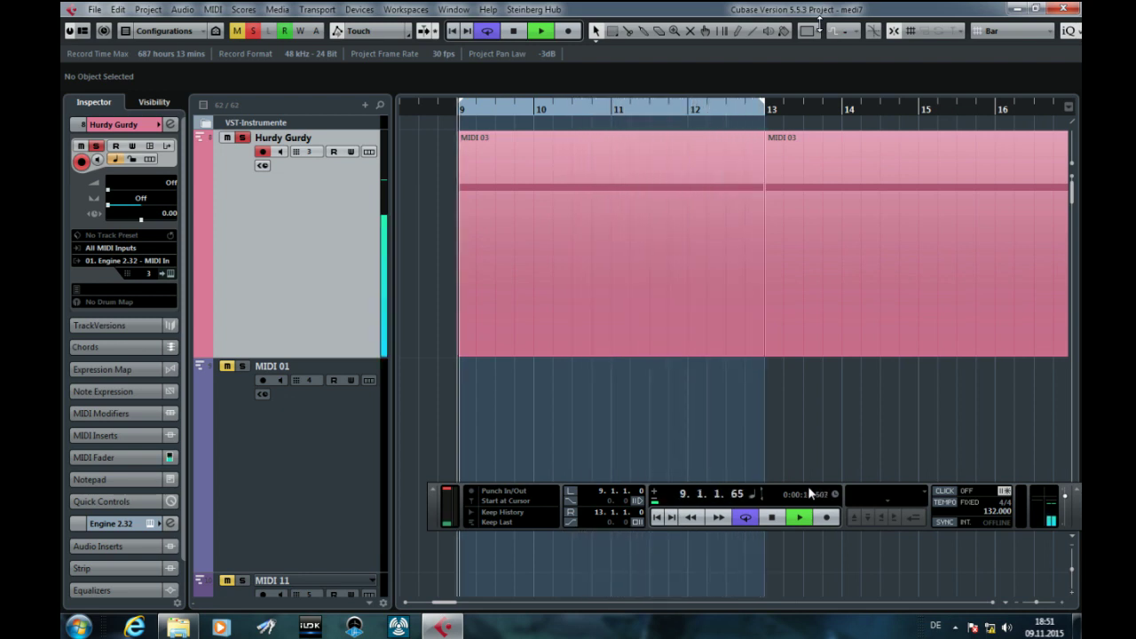
pyautogui.press('space')
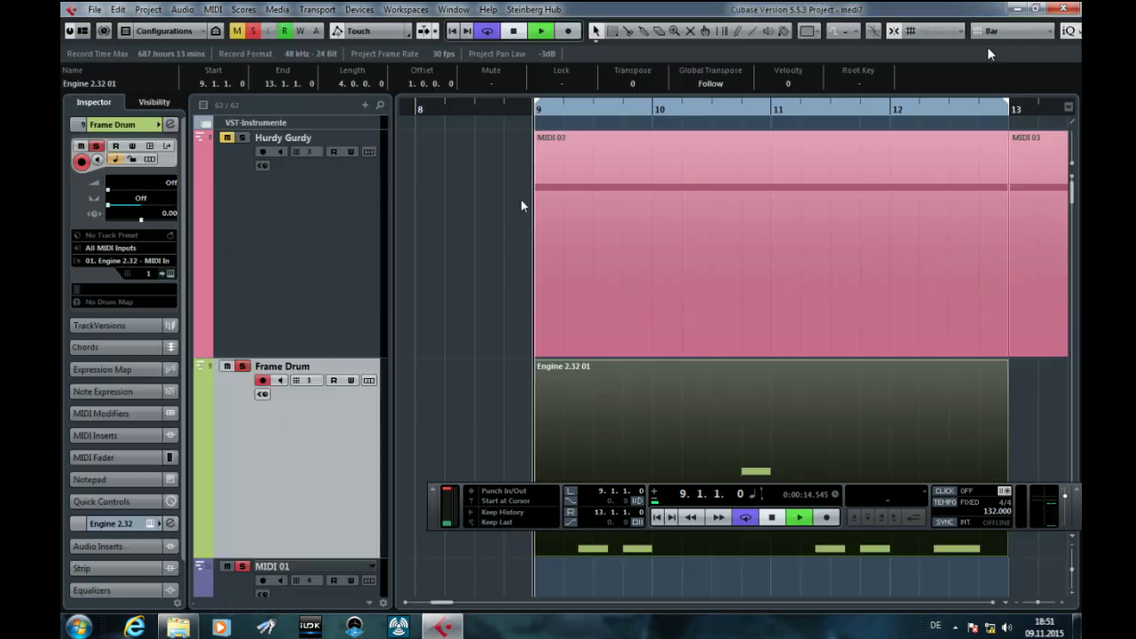
# Step: Listen to the Frame Drum, Tambourine and Hurdy Gurdy tracks in the bar 9 to 13 loop, moving the transport clear of the parts
pyautogui.press('space')
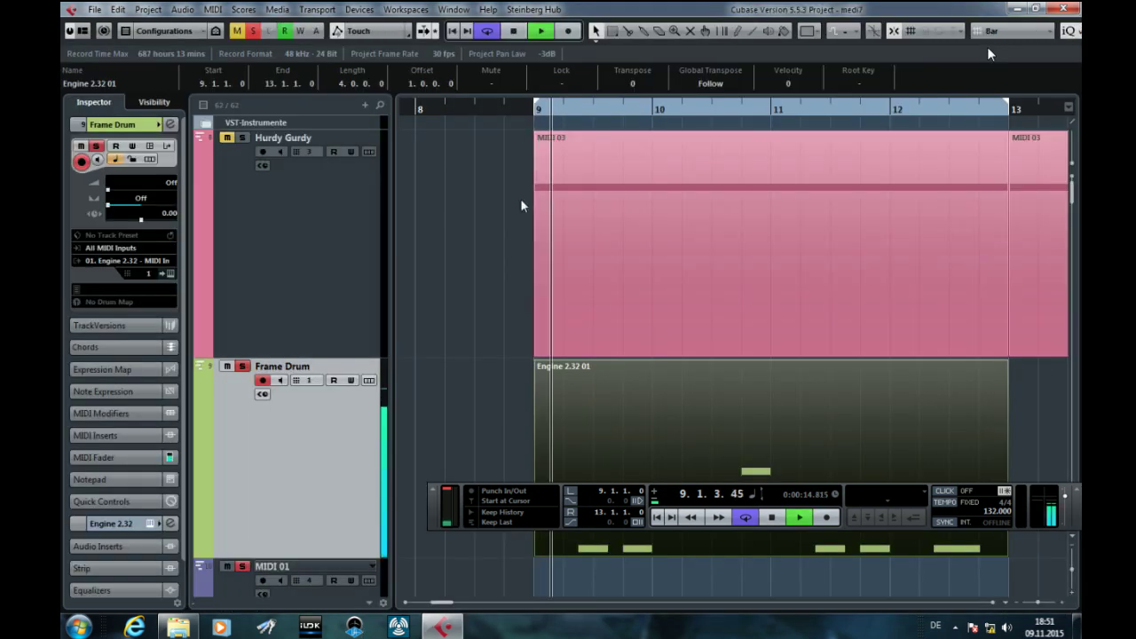
pyautogui.moveTo(647, 489); pyautogui.dragTo(548, 272)
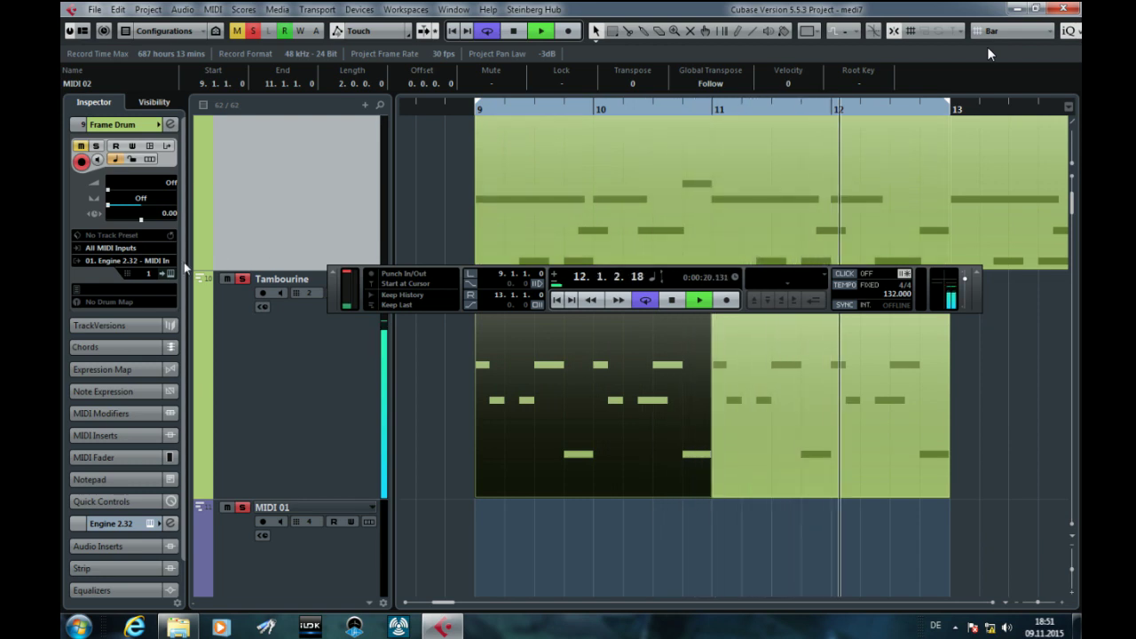
pyautogui.press('Up')
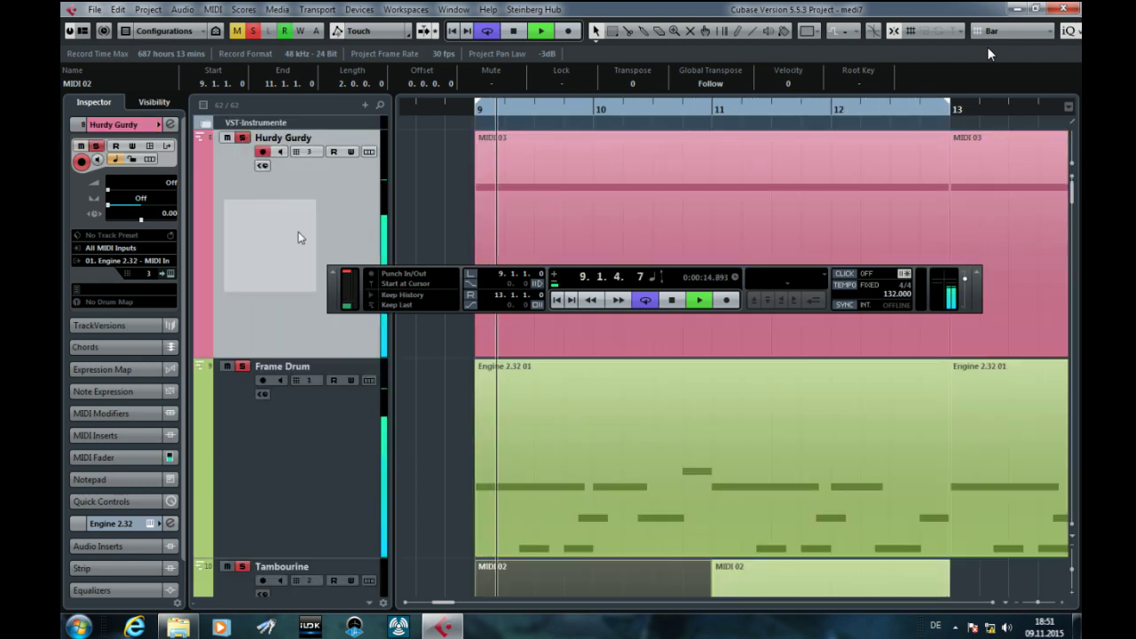
# Step: Examine the Kettle low part's note pattern in the note editor, moving the transport away from the notes
pyautogui.scroll(-4, 298, 238)
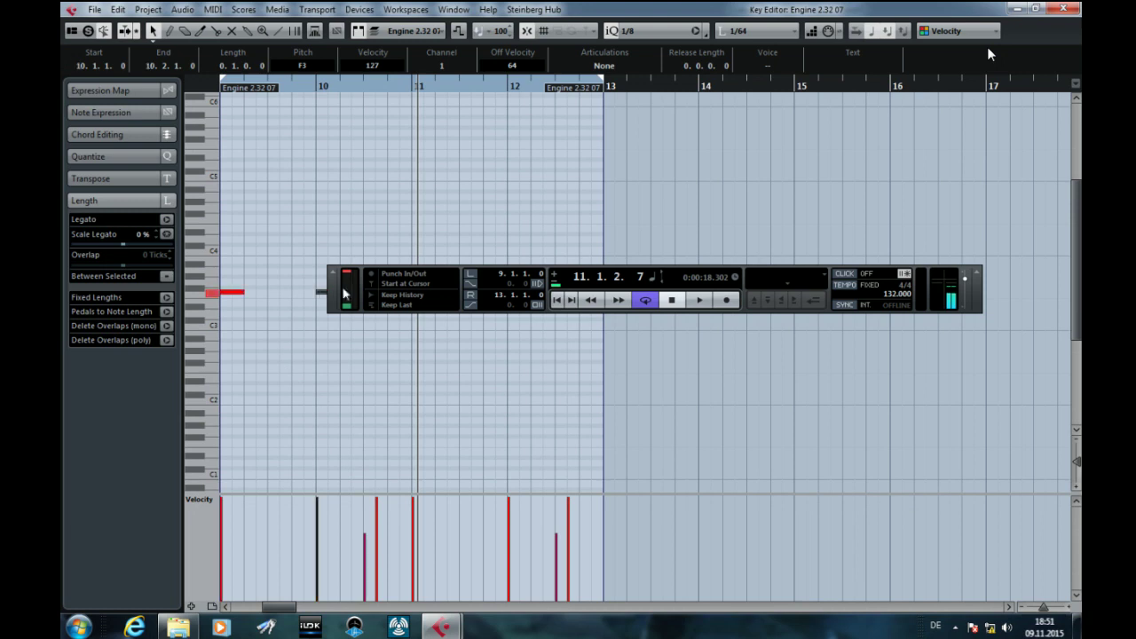
pyautogui.moveTo(344, 293); pyautogui.dragTo(483, 196)
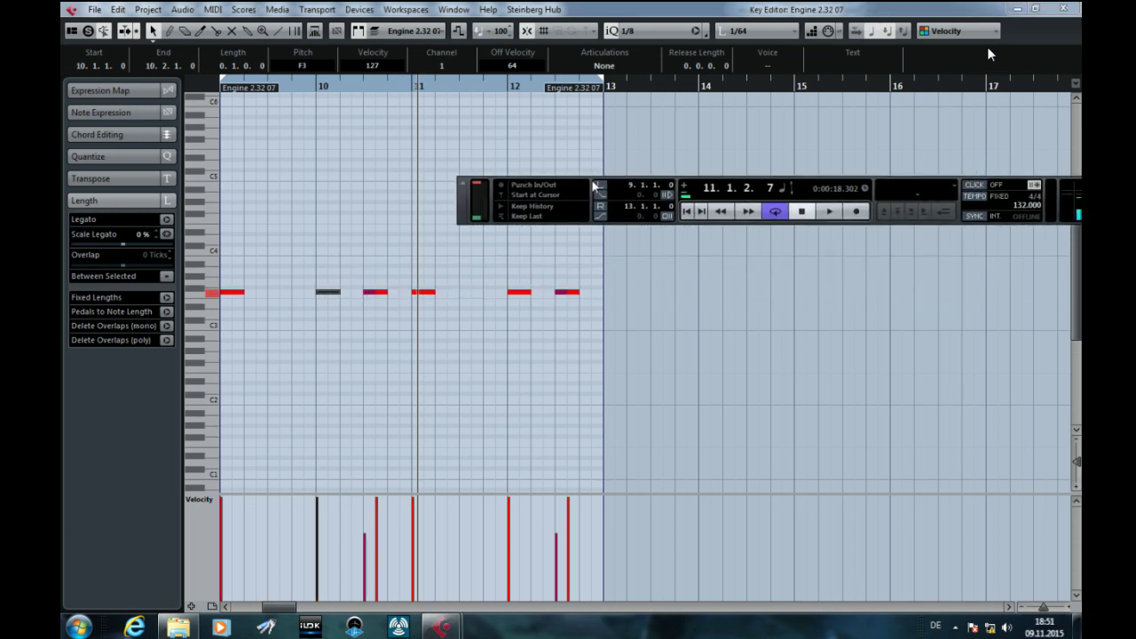
pyautogui.click(374, 293)
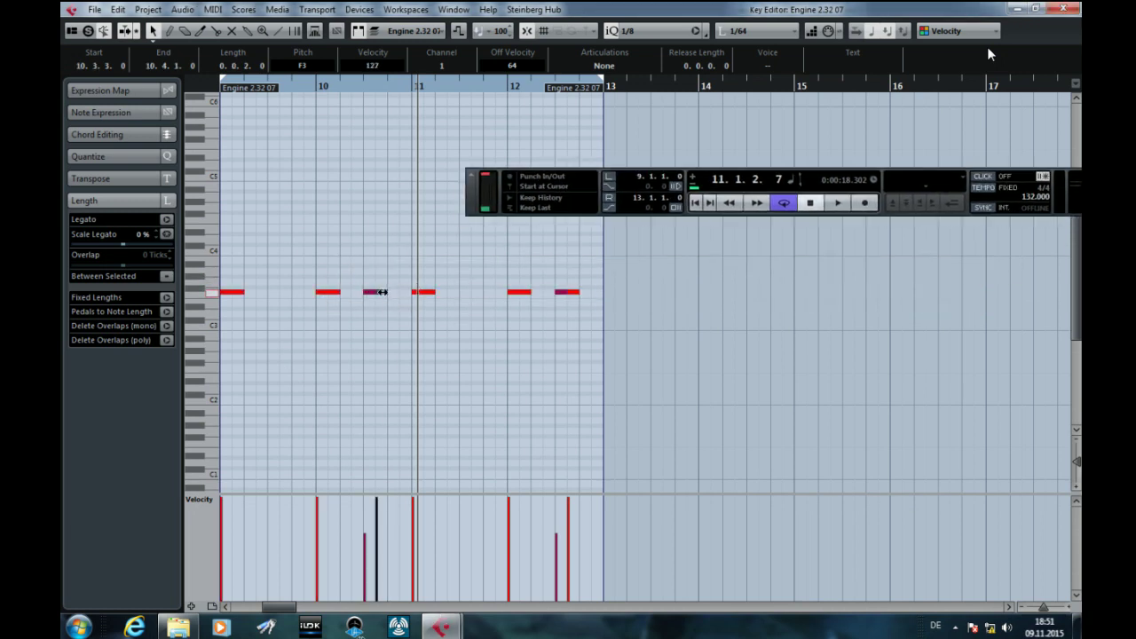
pyautogui.press('Return')
# Step: Play the loop from bar 9 and review the Kettle low and Crumhorn parts
pyautogui.press('space')
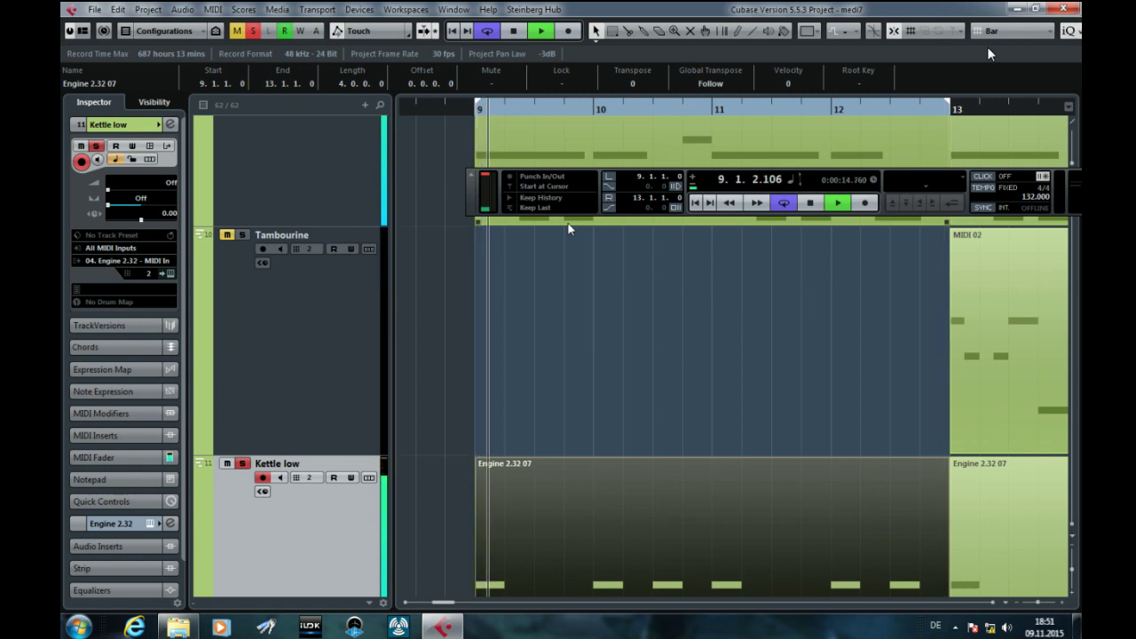
pyautogui.scroll(-2, 799, 362)
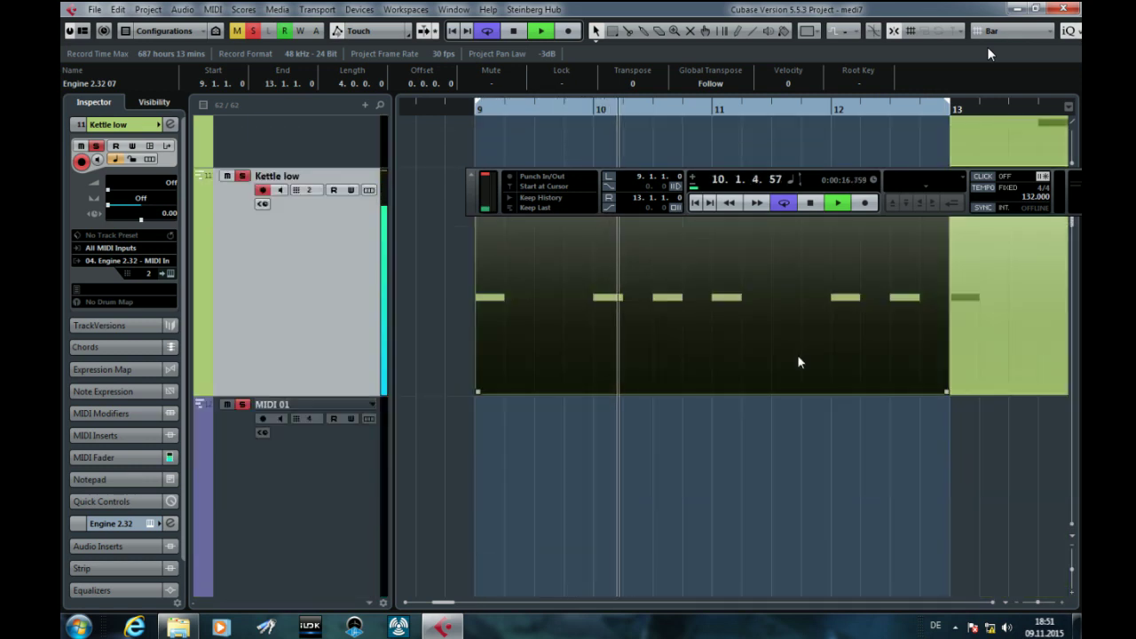
pyautogui.scroll(1, 799, 362)
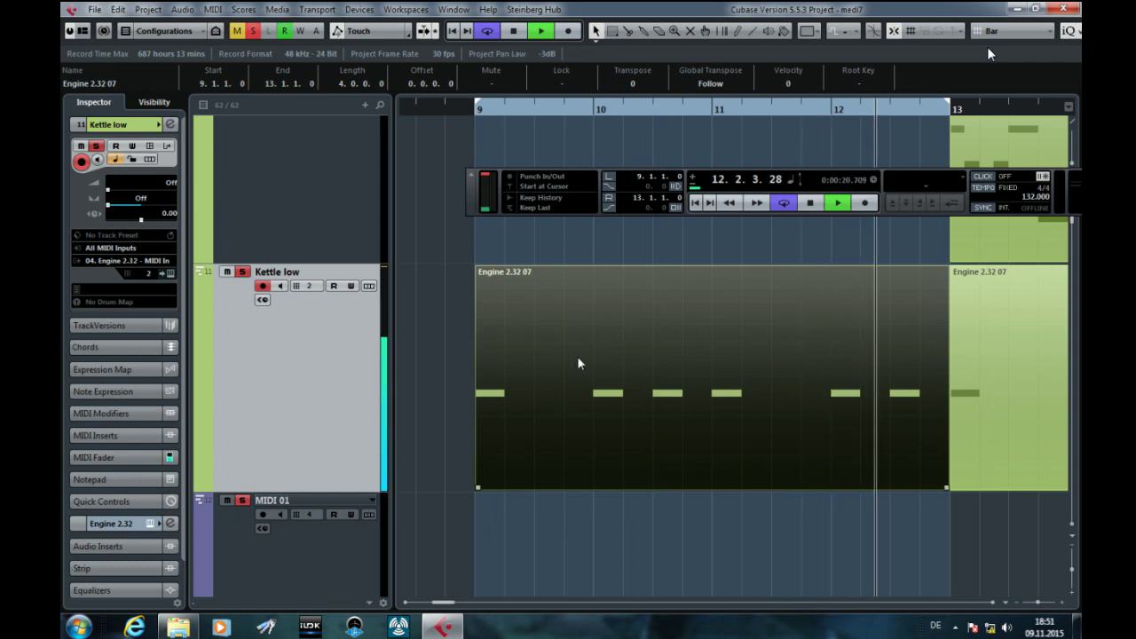
pyautogui.scroll(1, 533, 363)
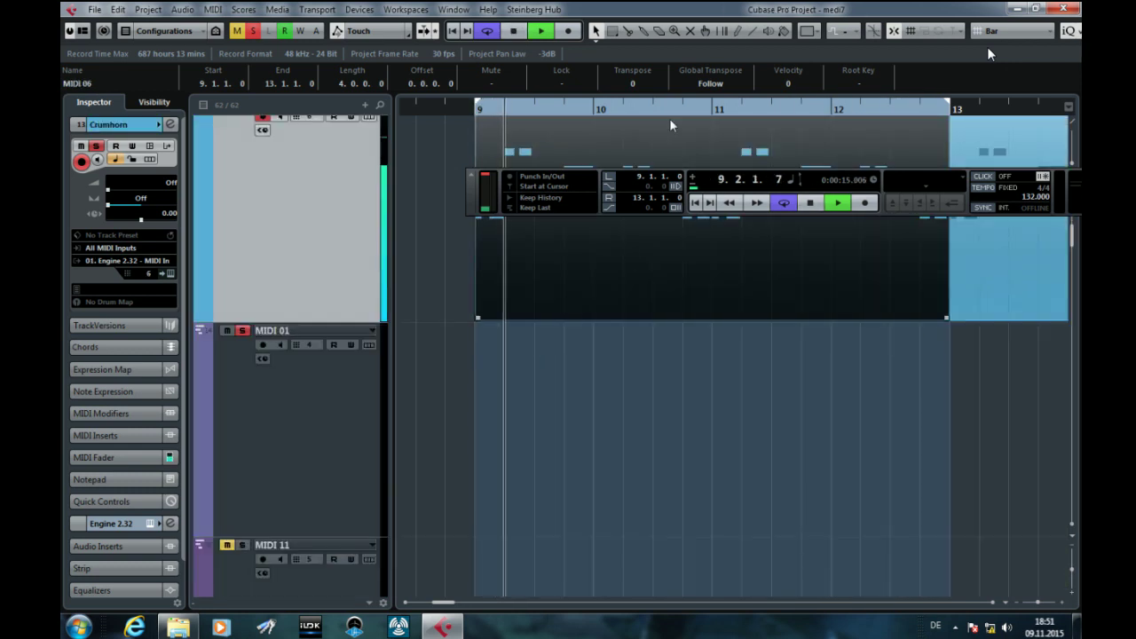
pyautogui.scroll(1, 772, 400)
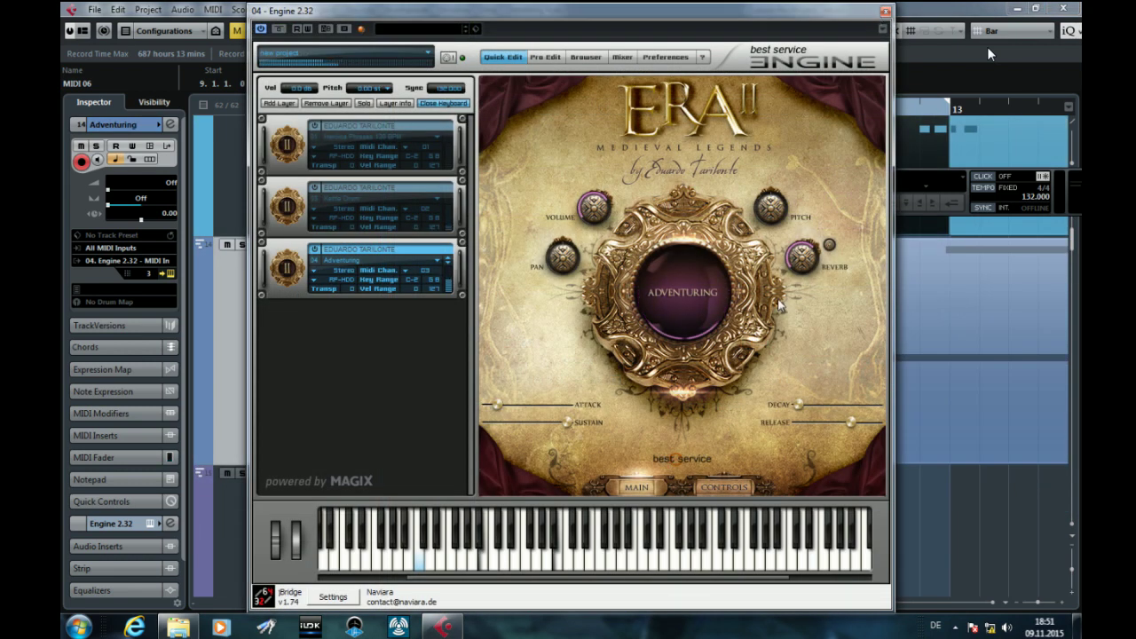
# Step: Close the Adventuring instrument window and compare the Adventuring part with the Crumhorn melody during playback
pyautogui.click(885, 12)
pyautogui.scroll(3, 679, 453)
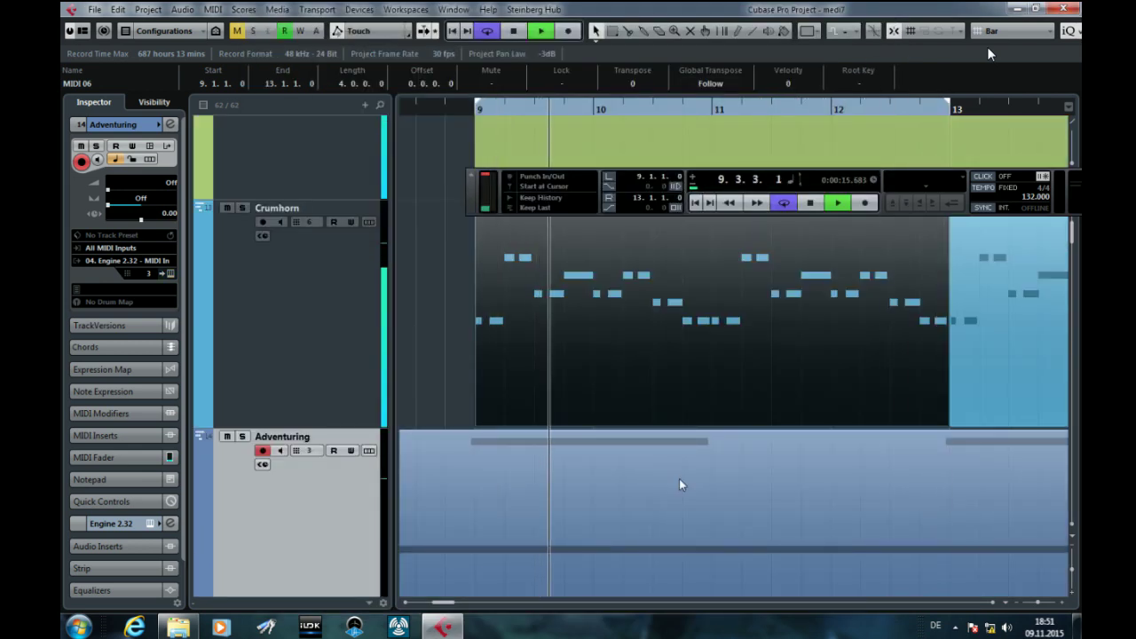
pyautogui.scroll(-2, 680, 485)
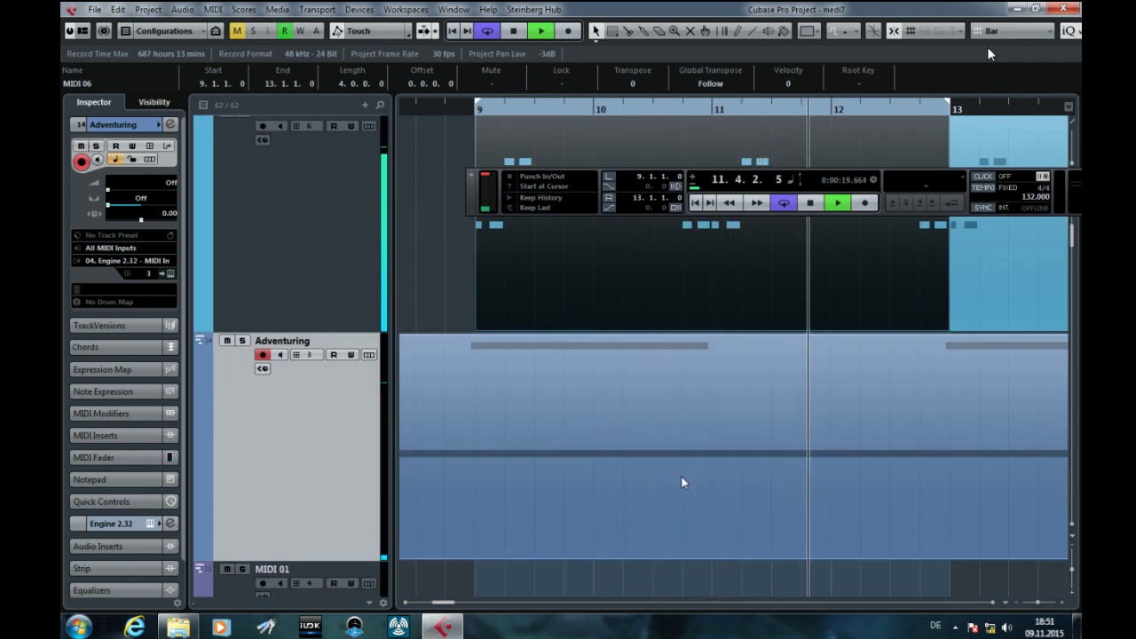
pyautogui.scroll(4, 681, 482)
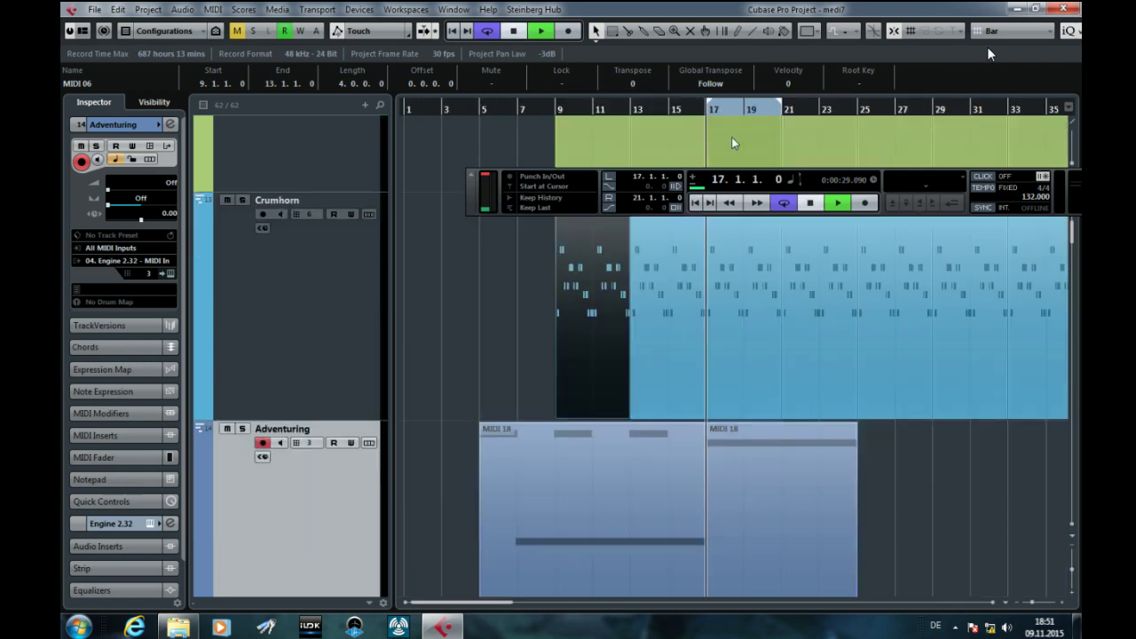
# Step: Review how the tracks continue across the arrangement while bars 17 to 21 play in a loop
pyautogui.press('g')
pyautogui.press('g')
pyautogui.press('g')
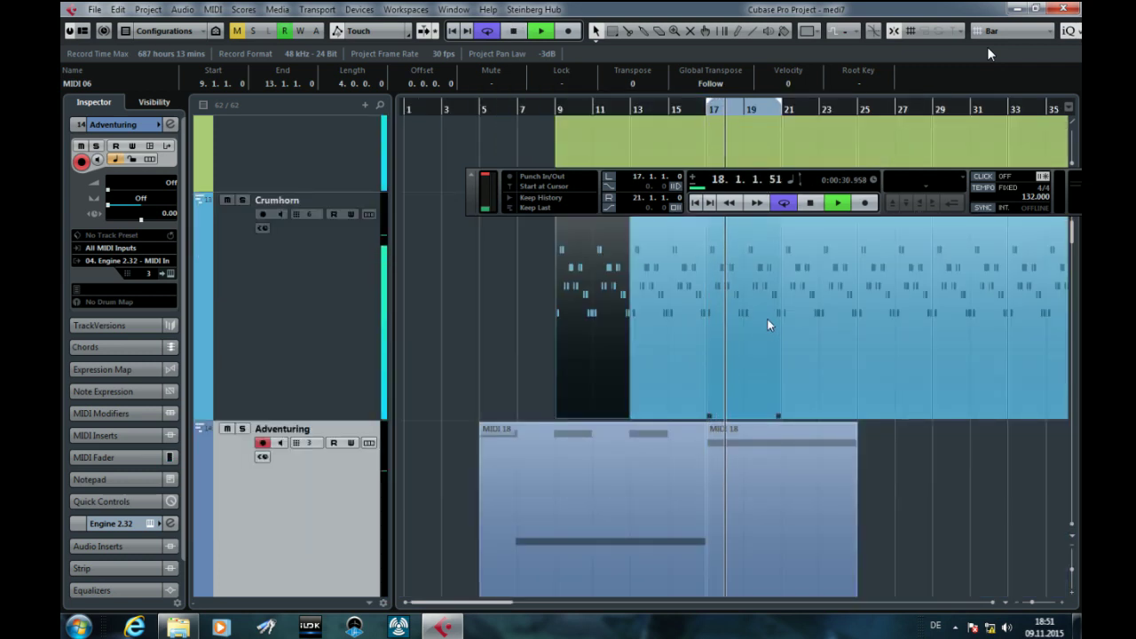
pyautogui.scroll(-6, 771, 355)
pyautogui.scroll(4, 771, 355)
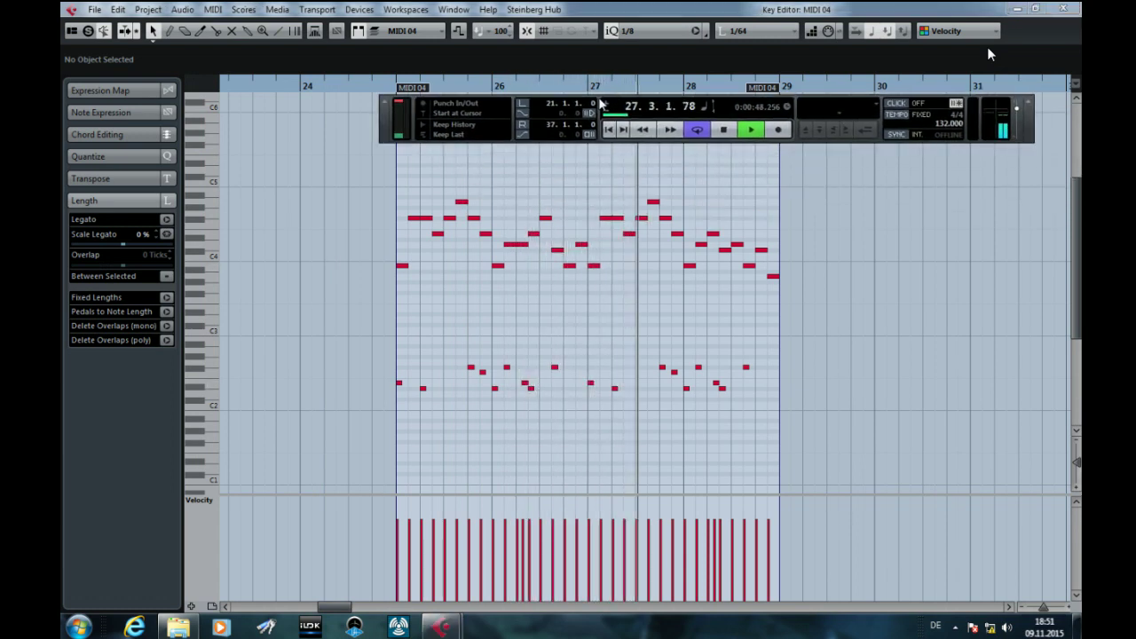
# Step: Close the MIDI 04 note editor and view the instrument descriptions for the 2 Holed Flute and the Bagpipe
pyautogui.click(1062, 11)
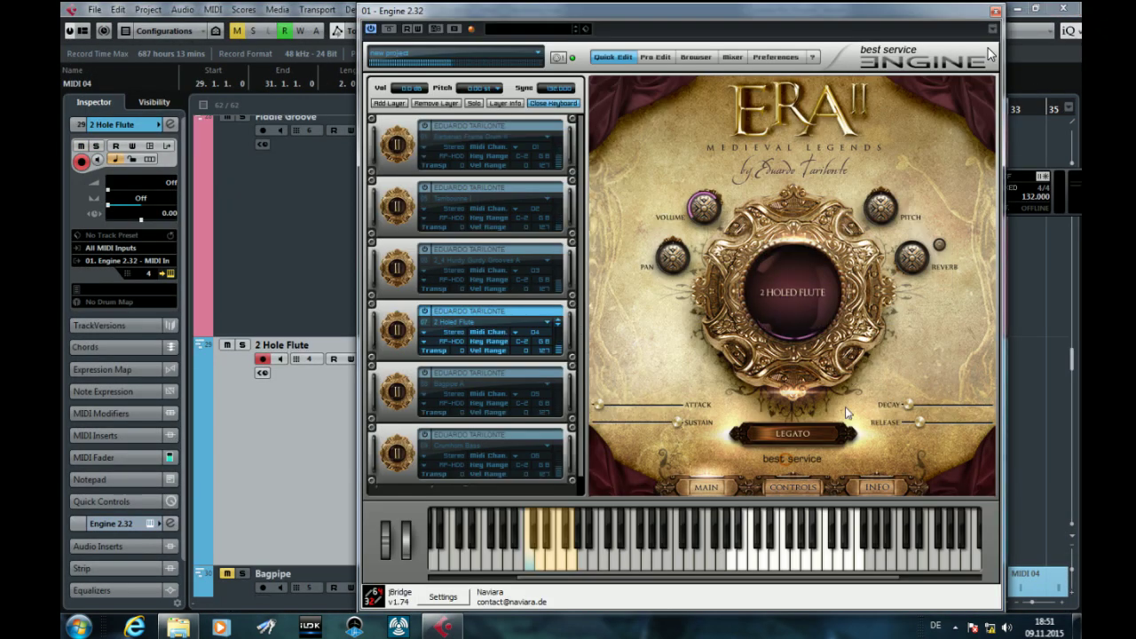
pyautogui.click(870, 491)
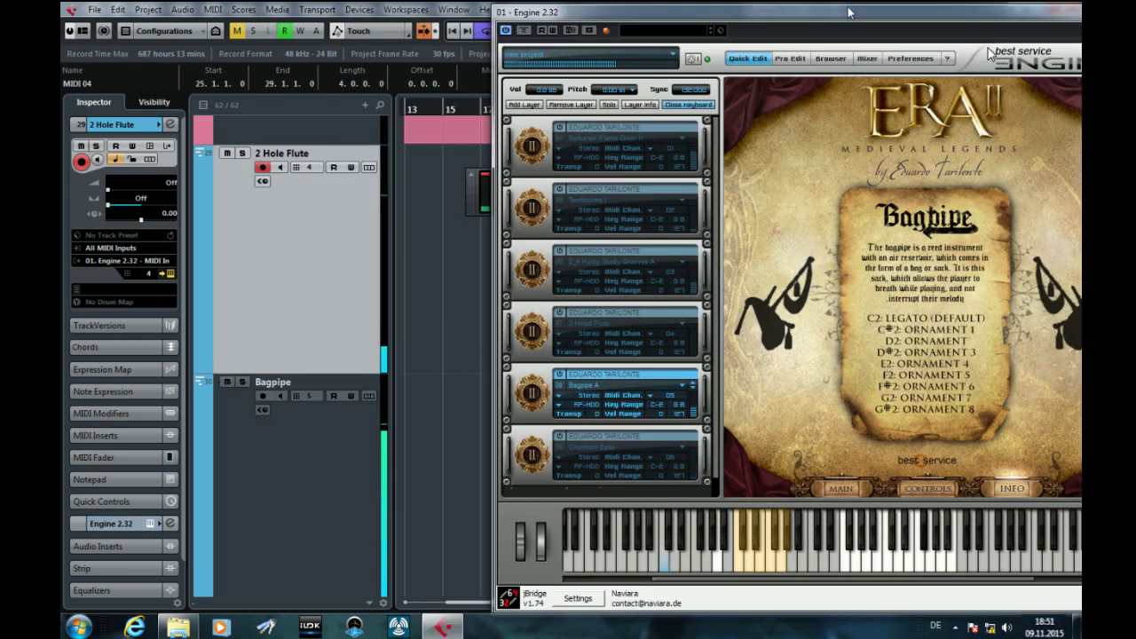
pyautogui.moveTo(850, 10); pyautogui.dragTo(670, 20)
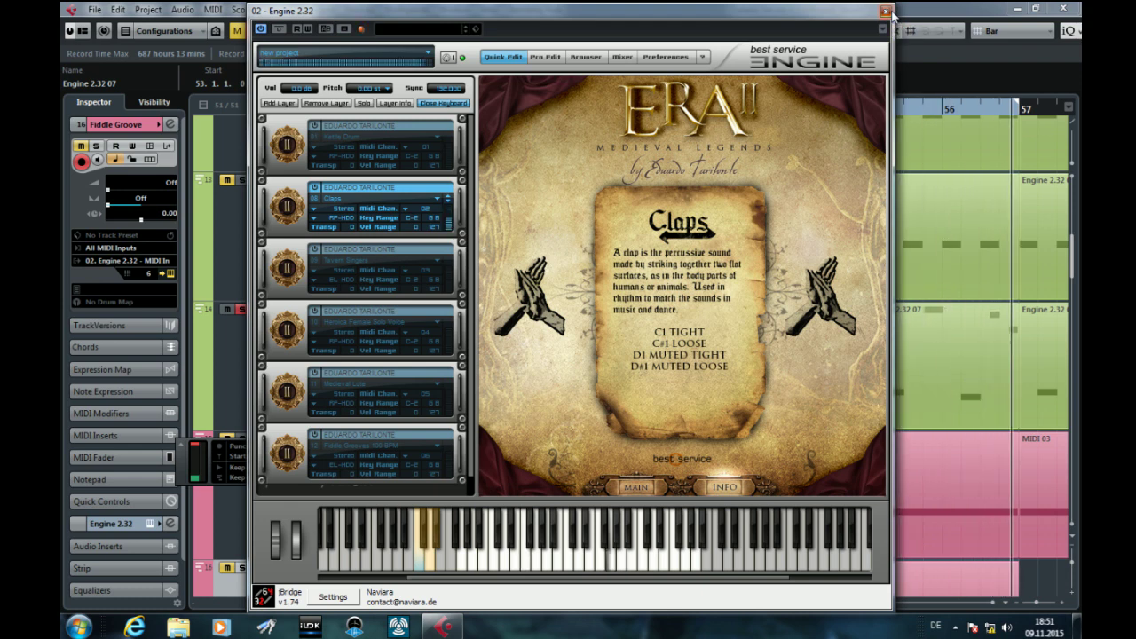
# Step: Close the Claps instrument window and examine the notes of the Claps part starting at bar 53
pyautogui.click(885, 11)
pyautogui.doubleClick(810, 343)
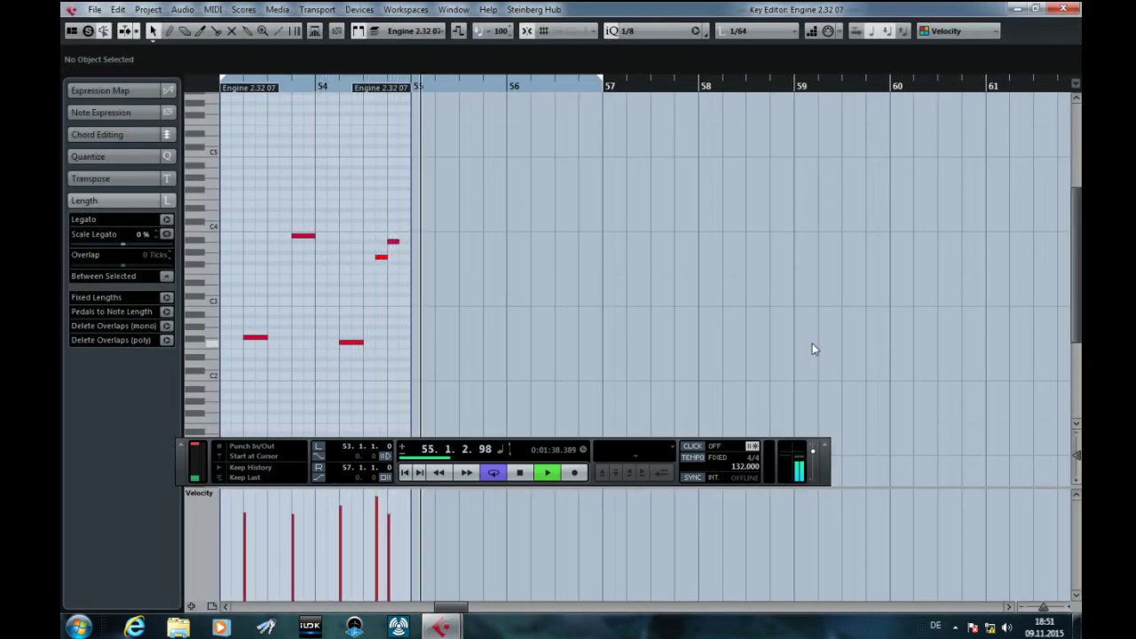
pyautogui.click(1062, 8)
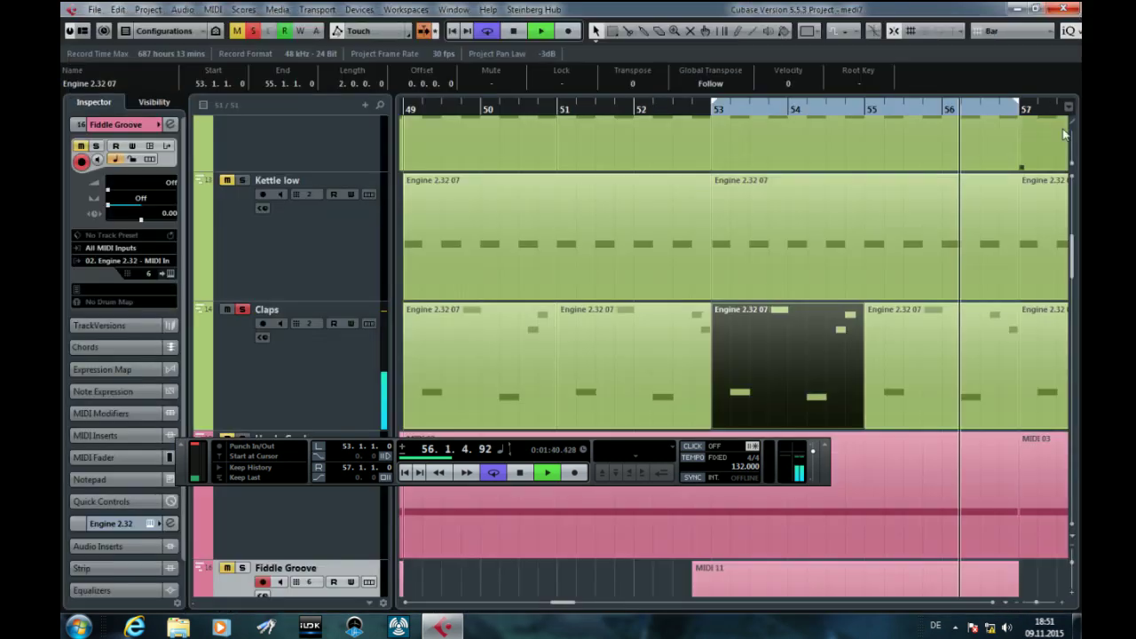
# Step: Play the MIDI 10 part from bar 61 while its notes are shown in the note editor
pyautogui.scroll(-3, 845, 346)
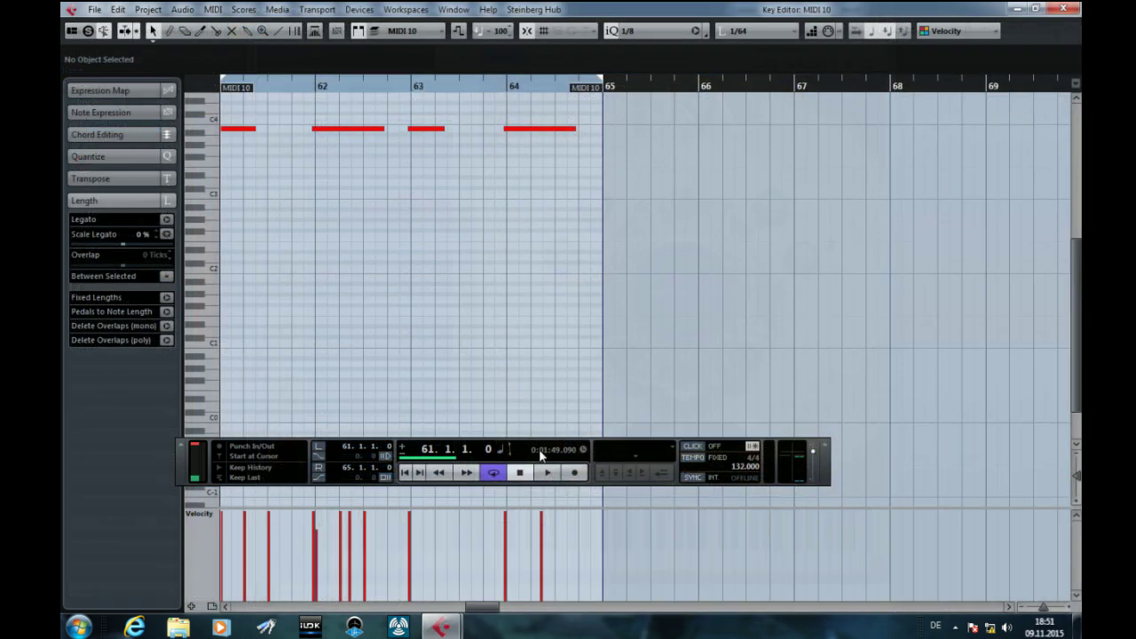
pyautogui.click(547, 473)
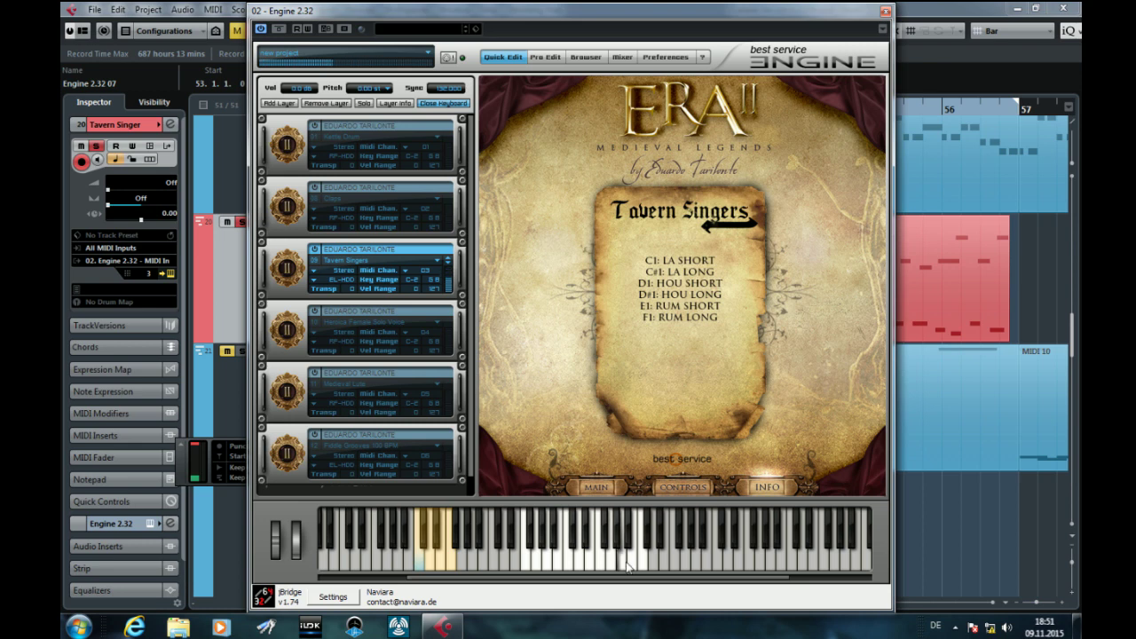
# Step: Close the Tavern Singers instrument window, examine the Tavern Singer part's notes and review the neighbouring tracks during playback
pyautogui.click(884, 9)
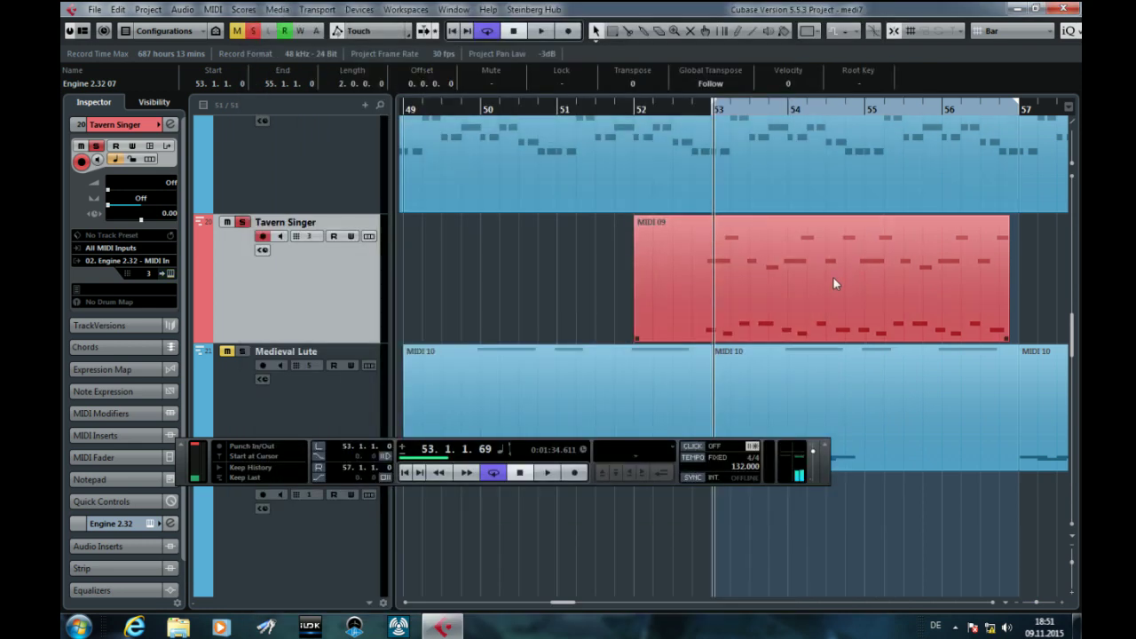
pyautogui.doubleClick(832, 276)
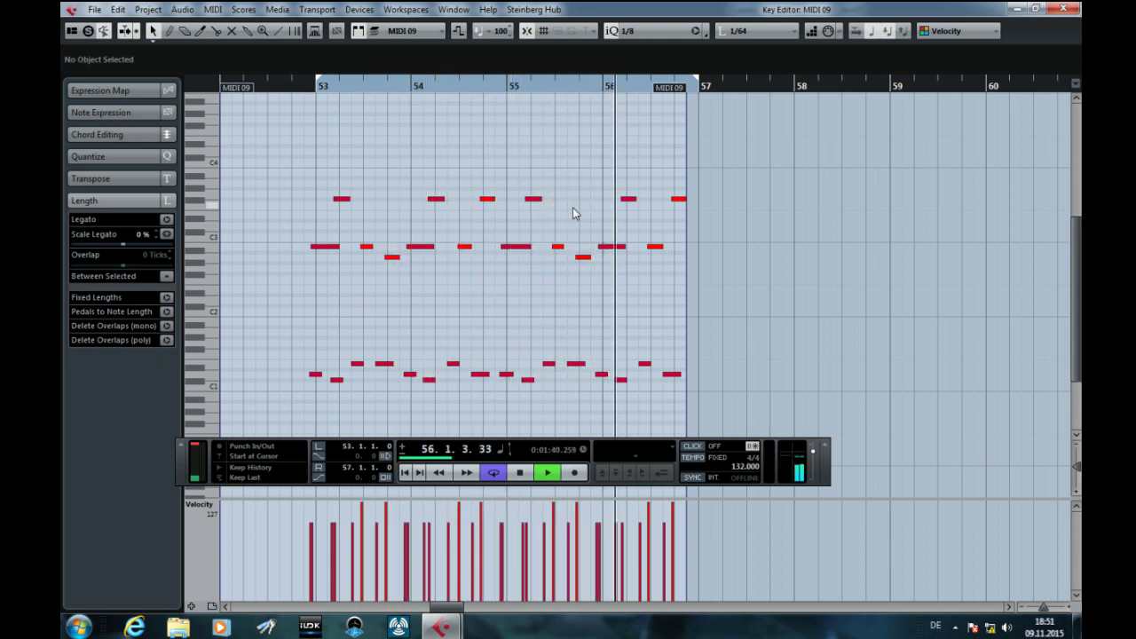
pyautogui.press('Escape')
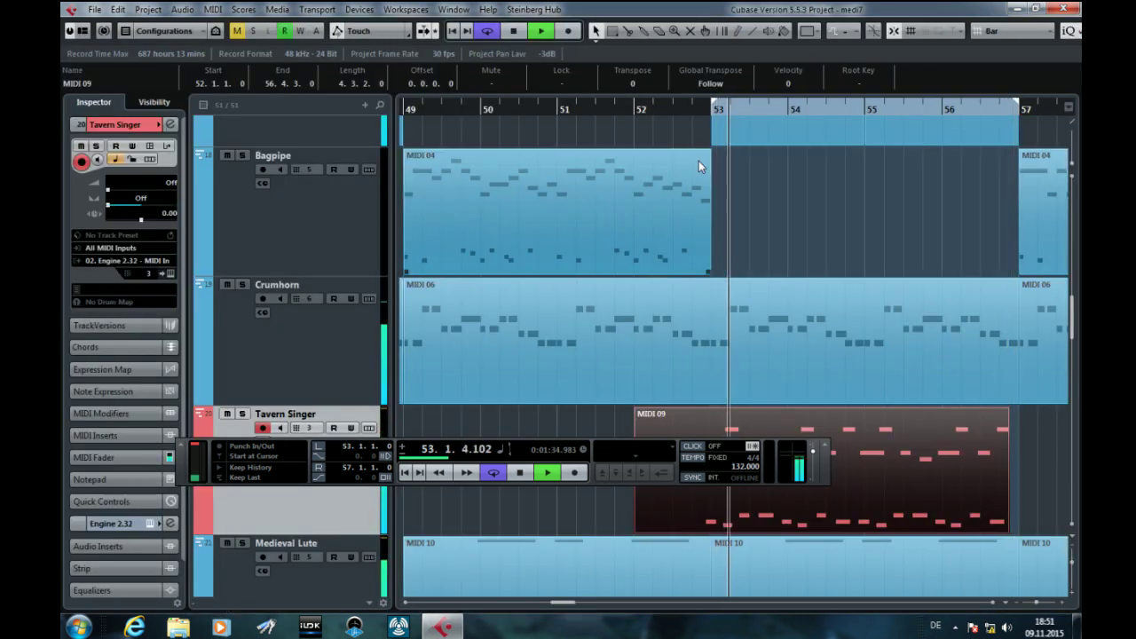
pyautogui.scroll(-3, 699, 161)
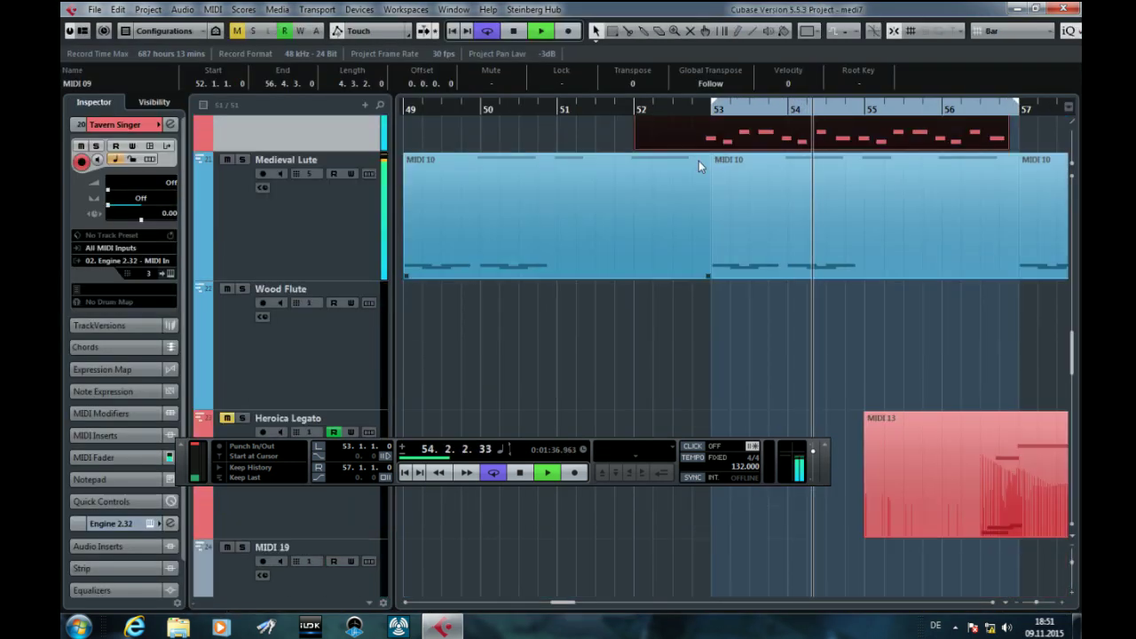
pyautogui.scroll(3, 699, 161)
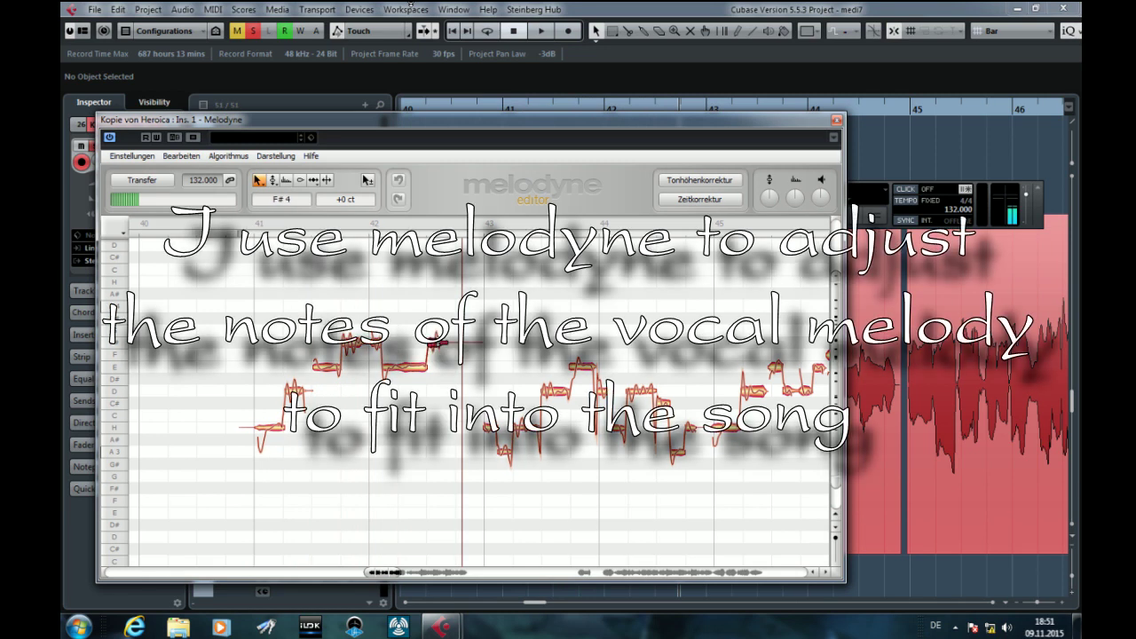
# Step: Play the Kopie von Heroica vocal in Melodyne while following its notes through bar 48, and close the Melodyne window
pyautogui.press('space')
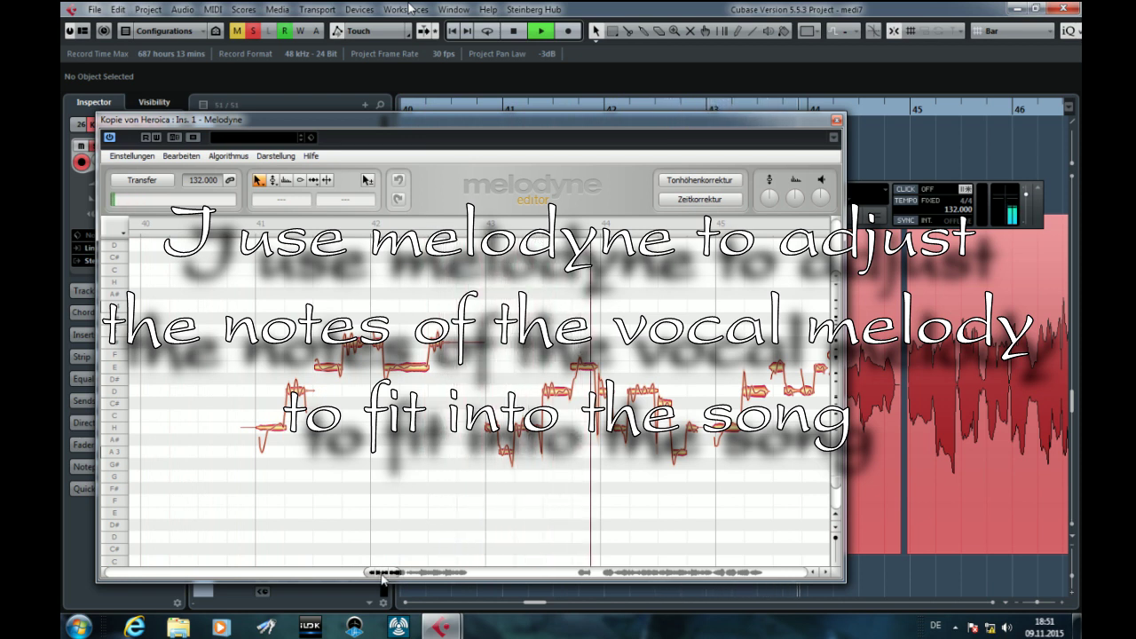
pyautogui.moveTo(384, 579); pyautogui.dragTo(410, 575)
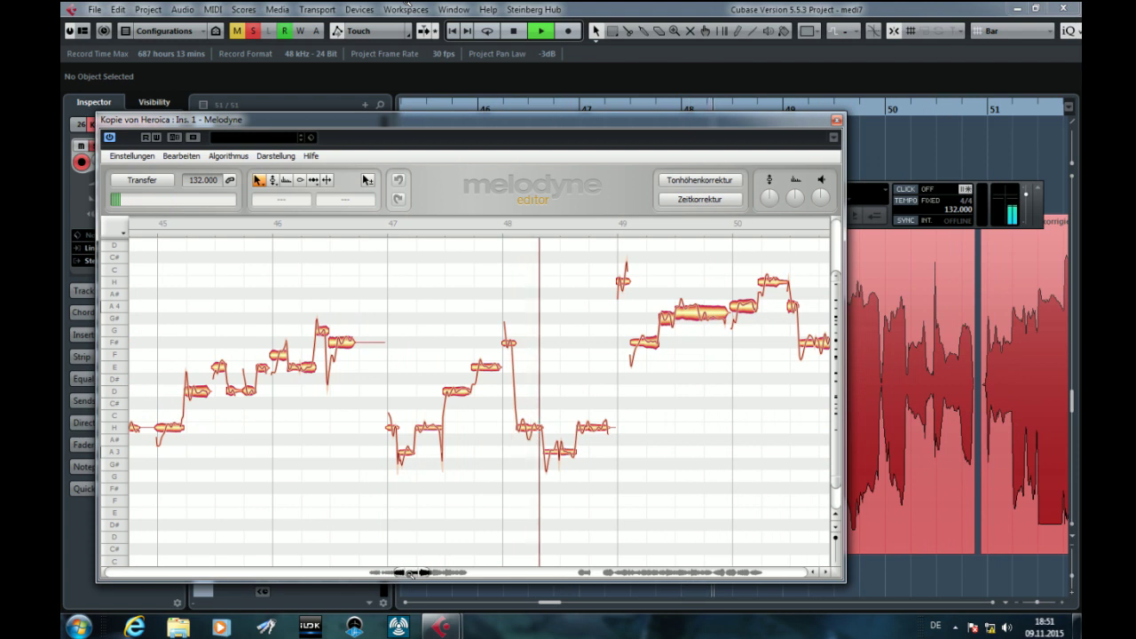
pyautogui.press('space')
pyautogui.click(836, 119)
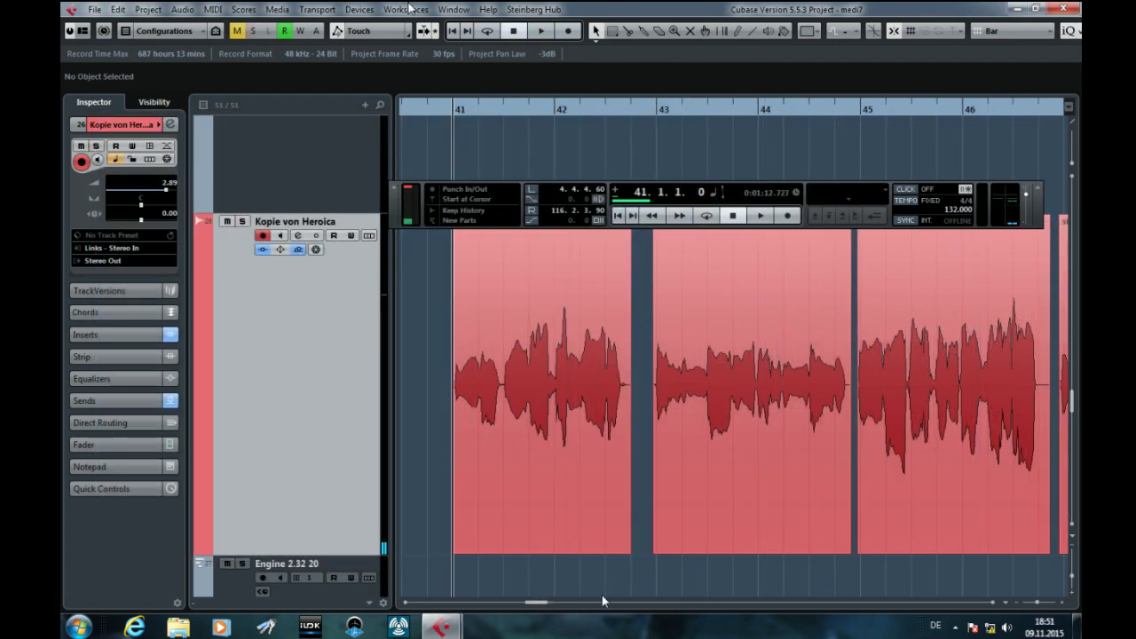
# Step: Play the Kopie von Heroica audio track from bar 41 in the arrangement, following its vocal clips, and stop playback
pyautogui.press('space')
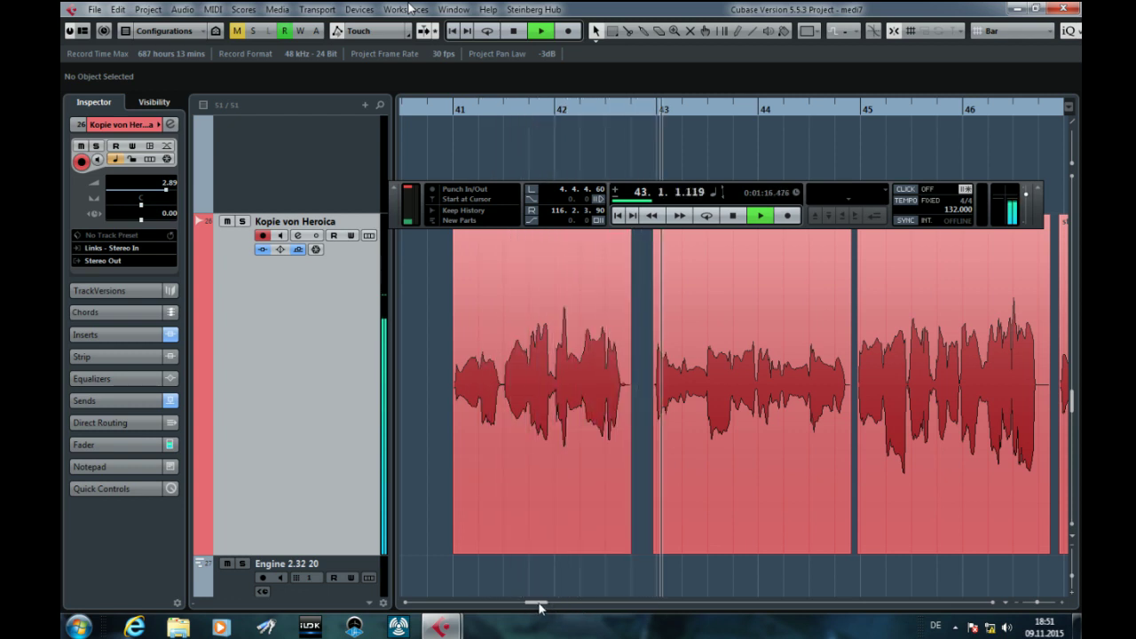
pyautogui.moveTo(536, 605); pyautogui.dragTo(549, 607)
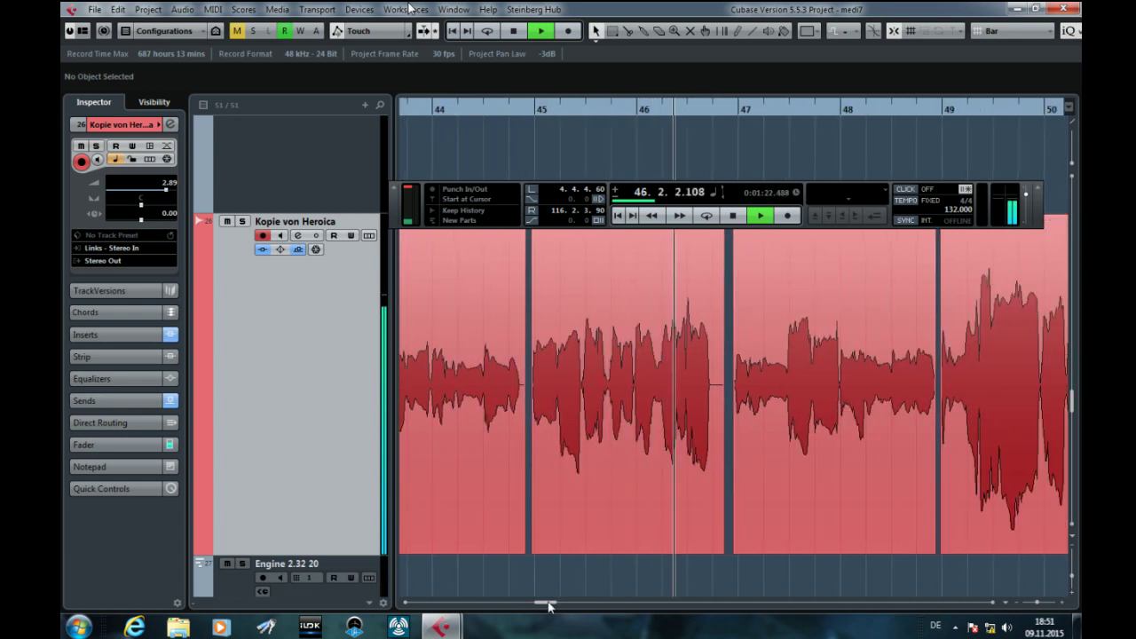
pyautogui.click(734, 218)
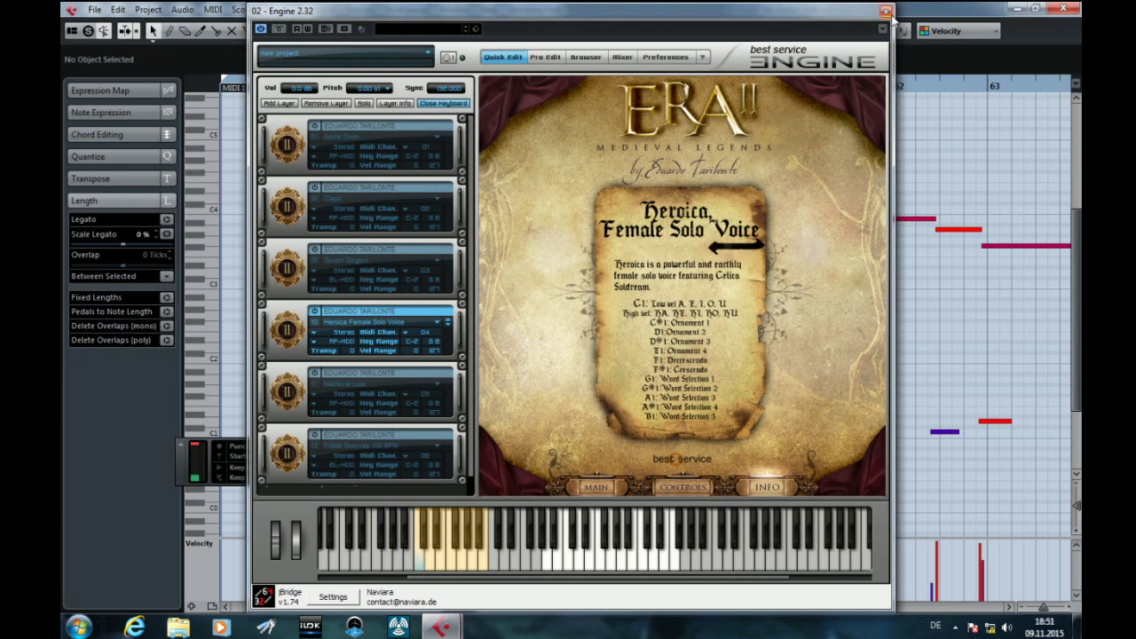
# Step: Close the Heroica Female Solo Voice instrument window and play the MIDI 13 notes from the middle of bar 56
pyautogui.click(885, 11)
pyautogui.click(364, 88)
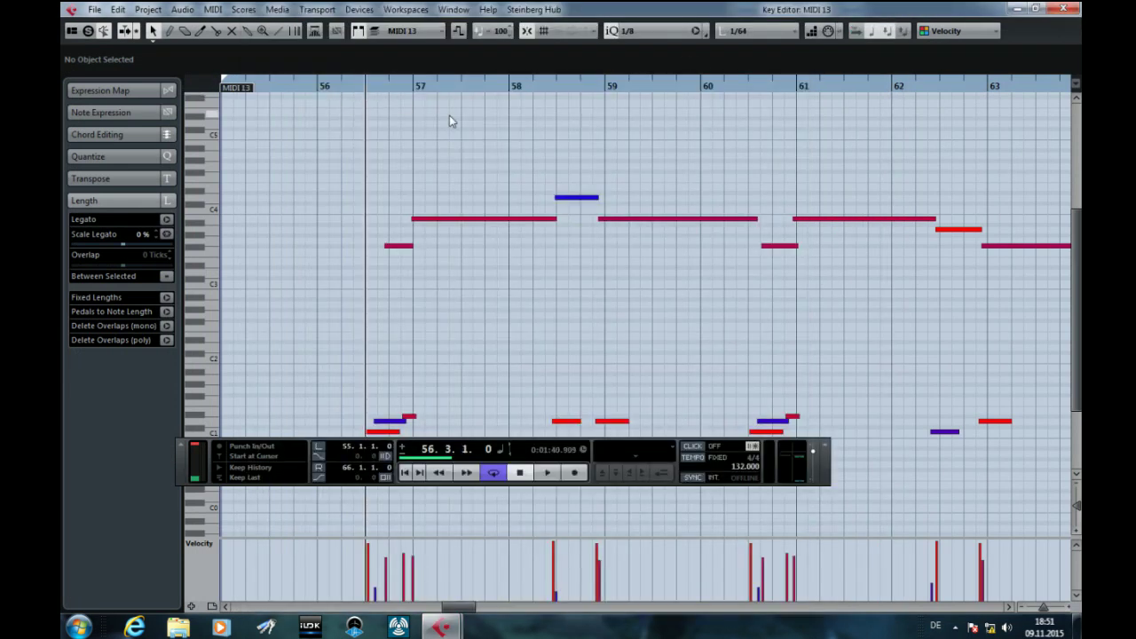
pyautogui.press('space')
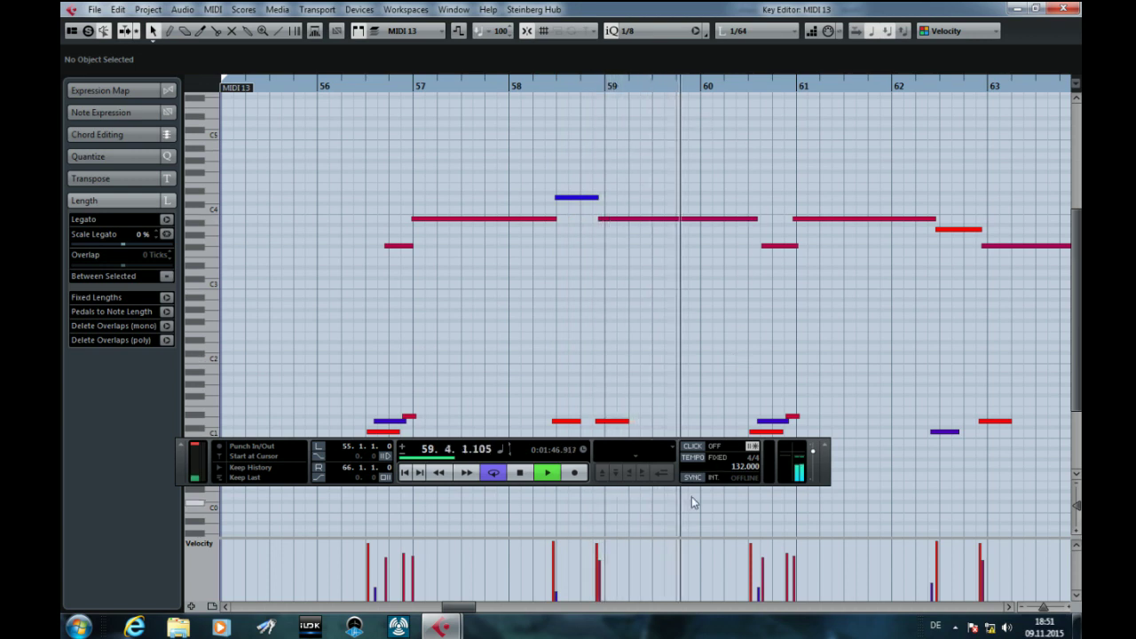
pyautogui.moveTo(462, 608); pyautogui.dragTo(477, 609)
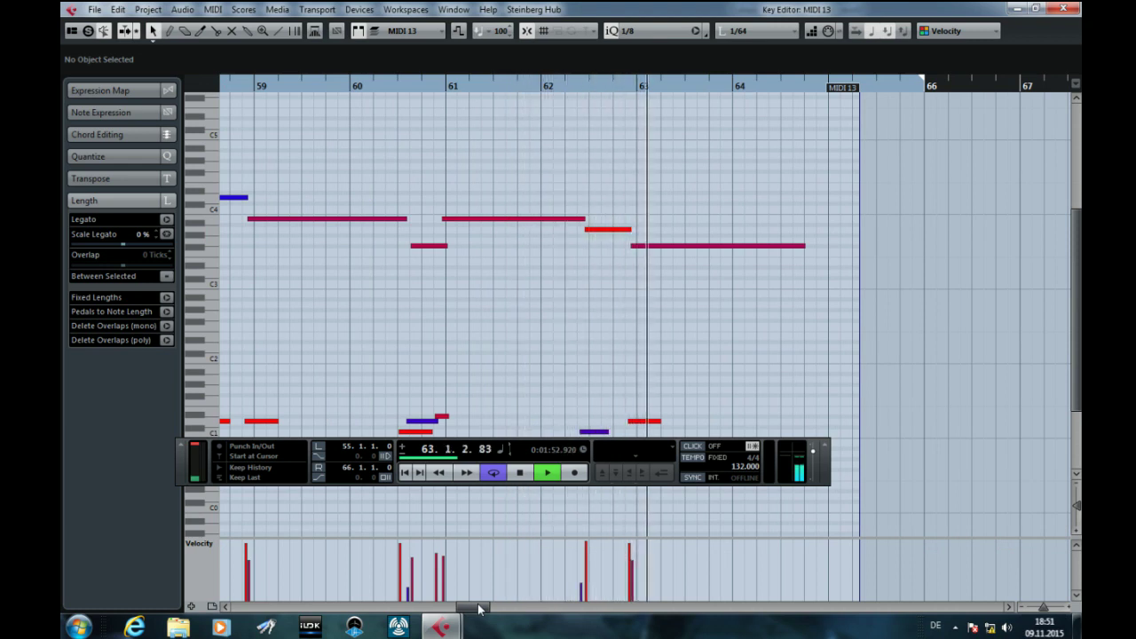
pyautogui.click(522, 473)
# Step: Play the Heroica Legato track's MIDI 13 part from bar 55 in the arrangement and follow it to its end
pyautogui.click(544, 474)
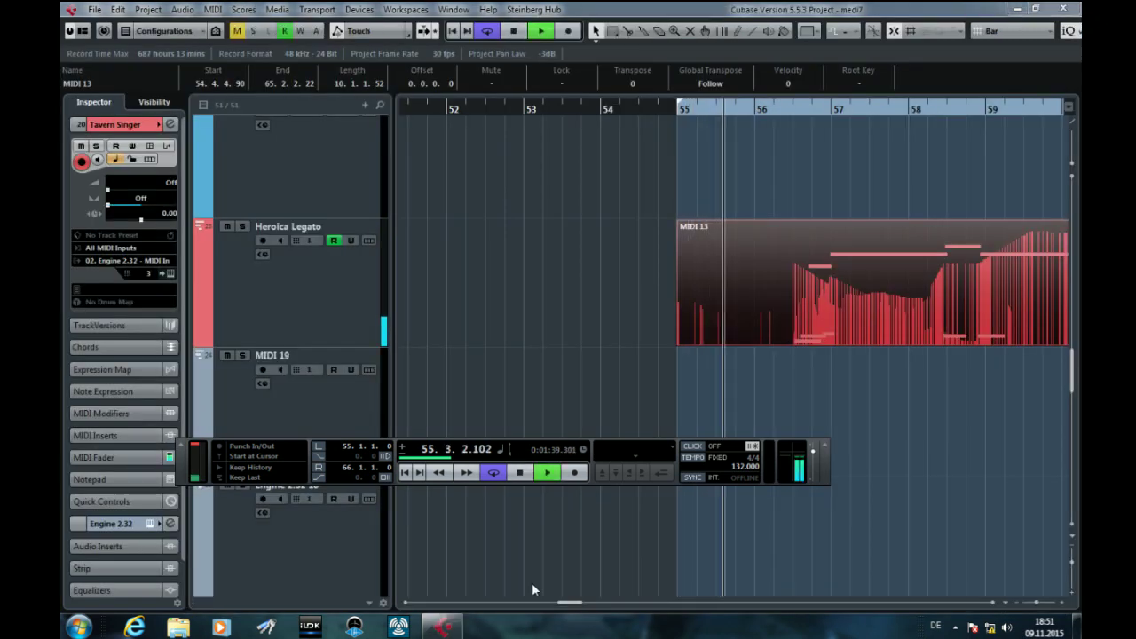
pyautogui.moveTo(569, 602); pyautogui.dragTo(576, 609)
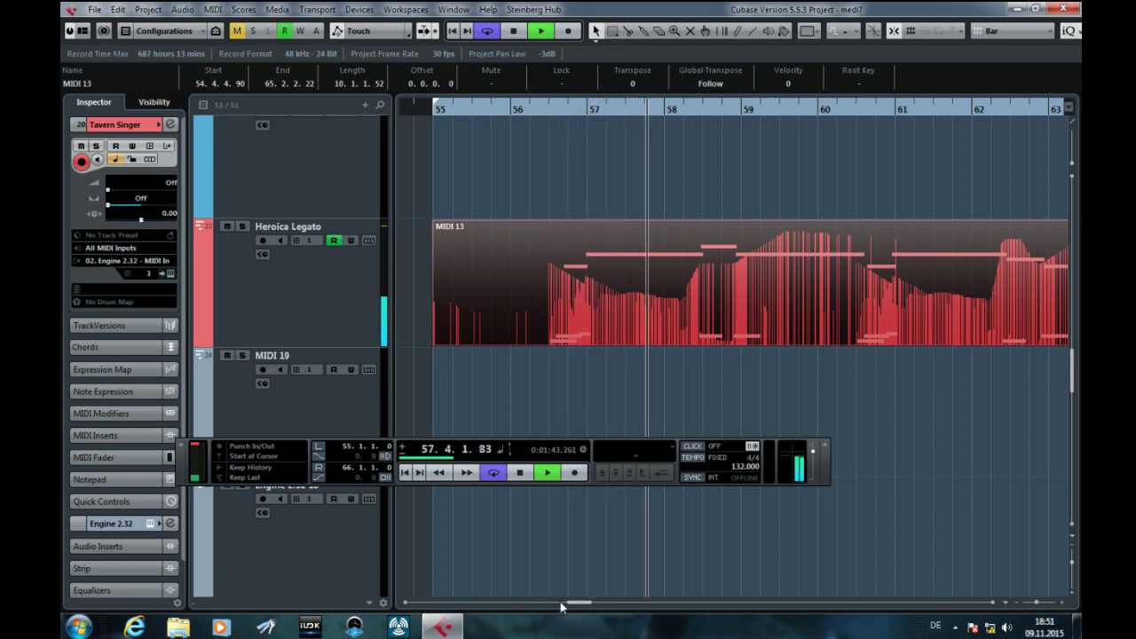
pyautogui.moveTo(576, 603); pyautogui.dragTo(592, 609)
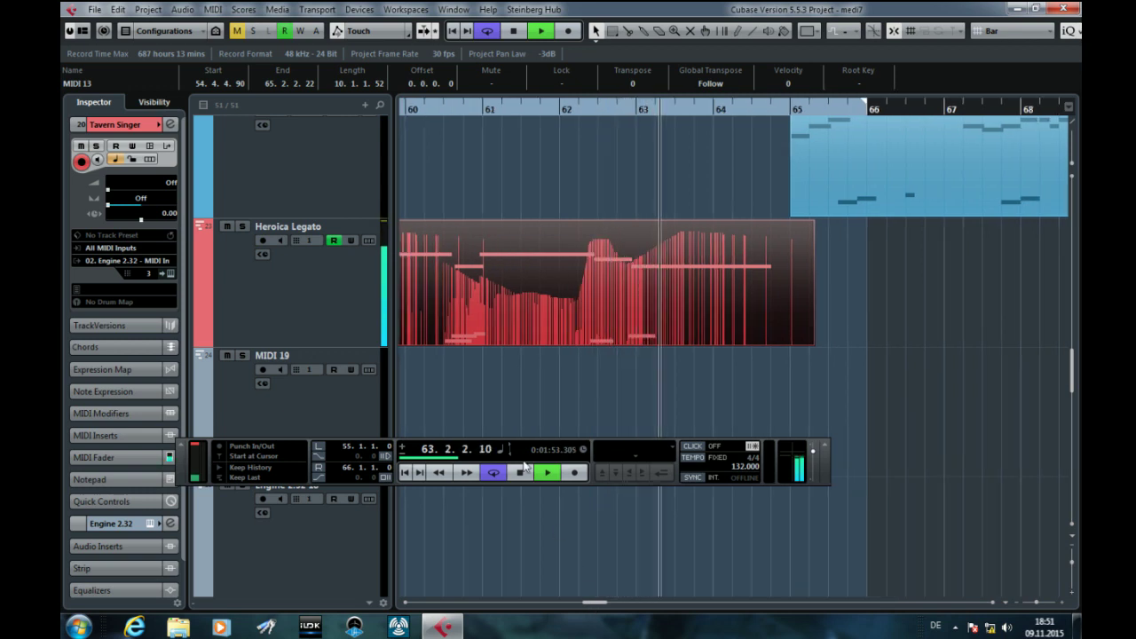